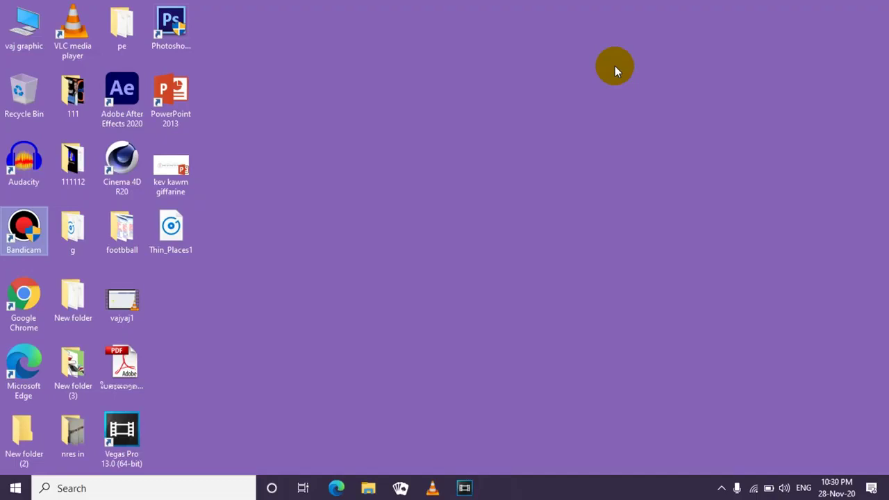
pyautogui.rightClick(554, 100)
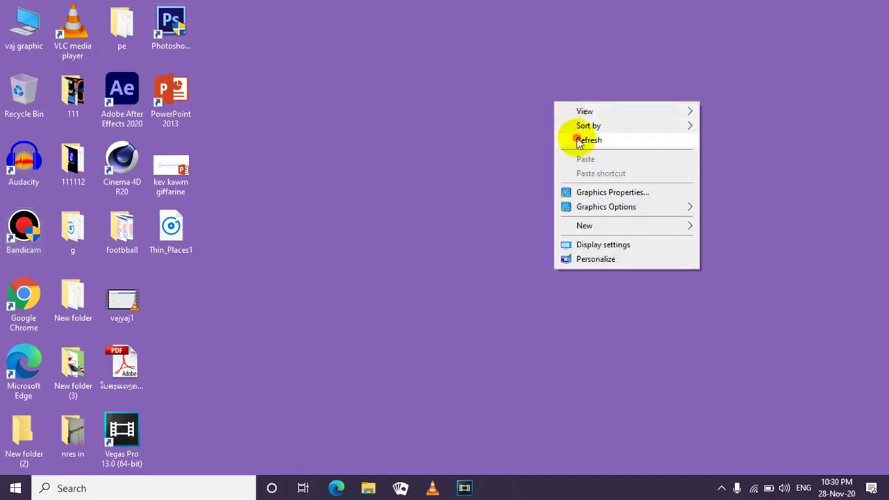
pyautogui.click(577, 139)
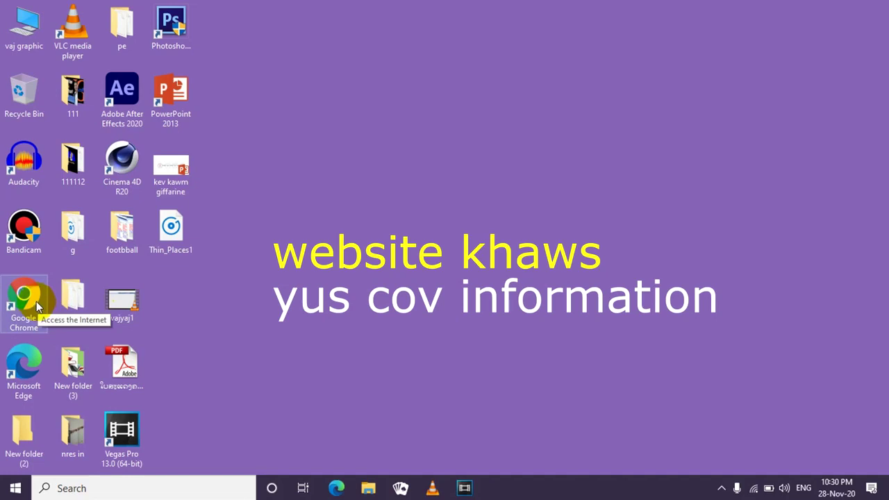
pyautogui.rightClick(247, 246)
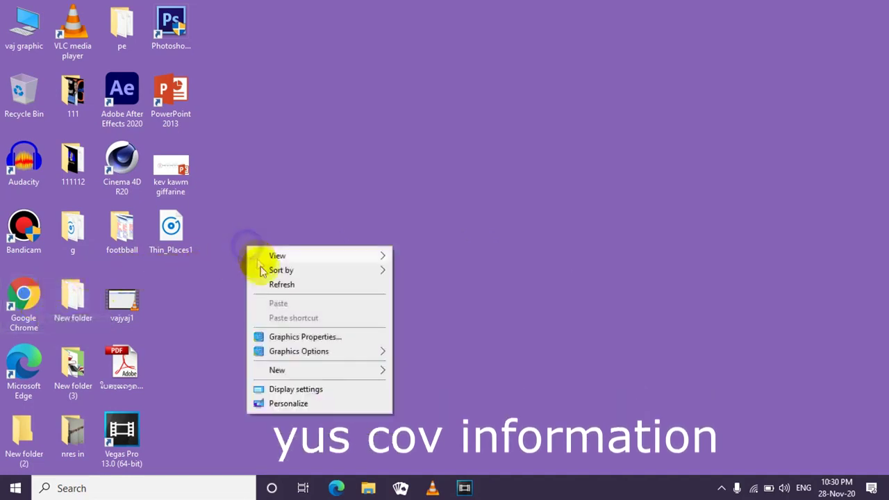
pyautogui.click(271, 283)
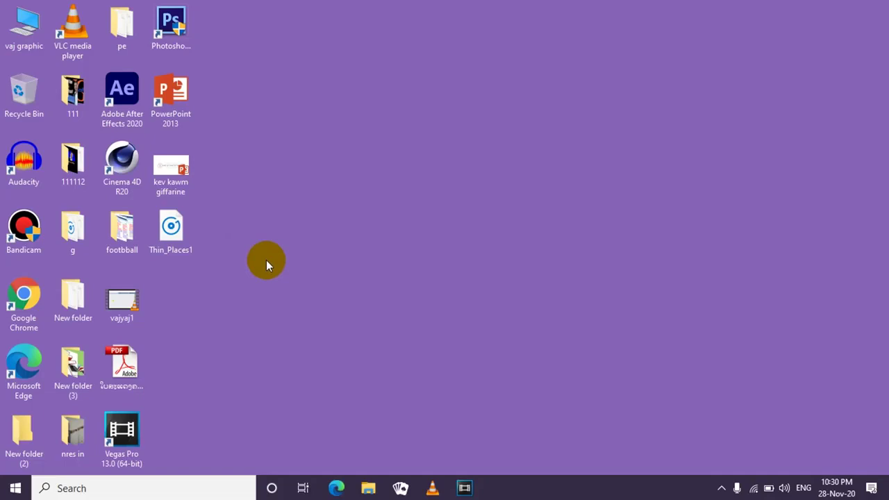
pyautogui.rightClick(266, 260)
pyautogui.click(277, 299)
pyautogui.rightClick(278, 301)
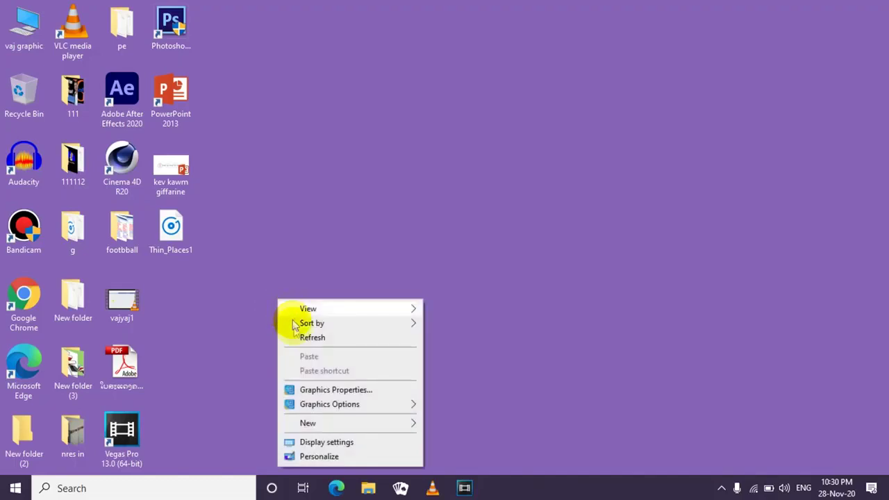
pyautogui.click(298, 337)
pyautogui.rightClick(314, 239)
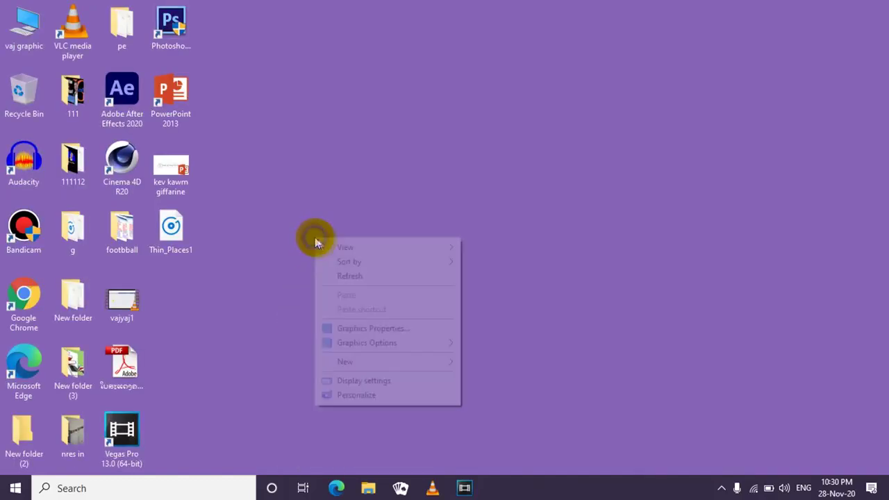
pyautogui.click(339, 284)
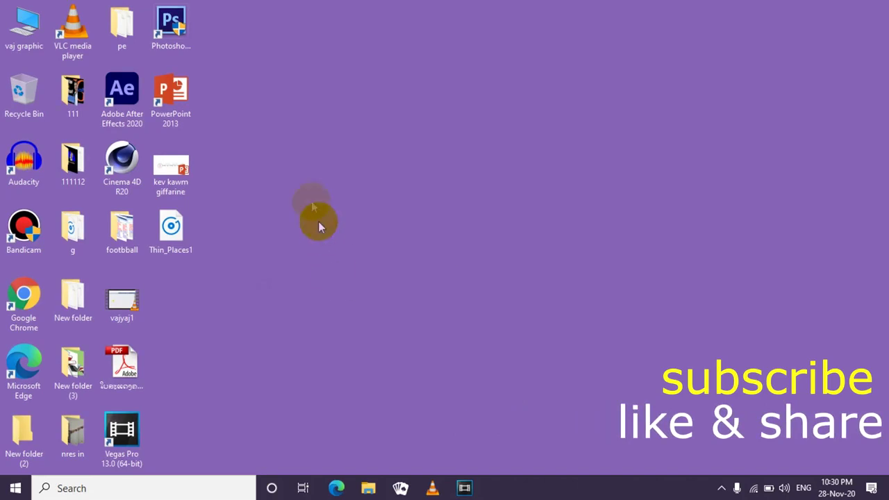
pyautogui.rightClick(325, 192)
pyautogui.click(339, 236)
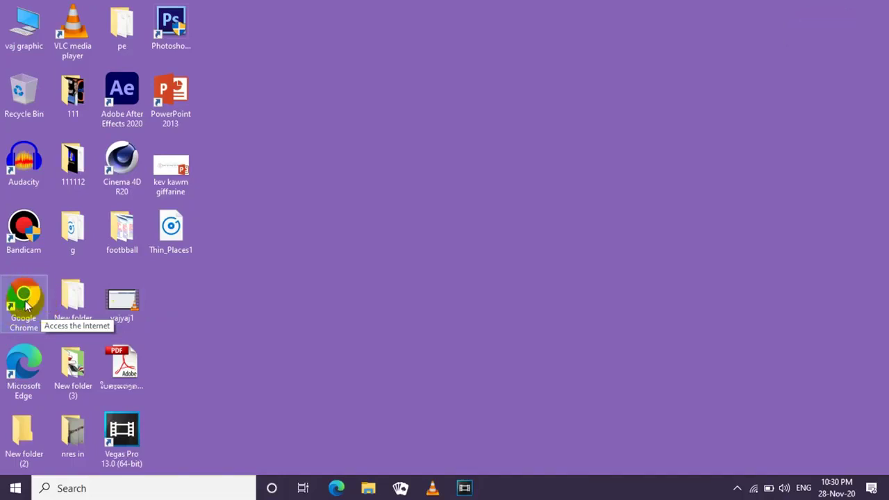
pyautogui.click(26, 305)
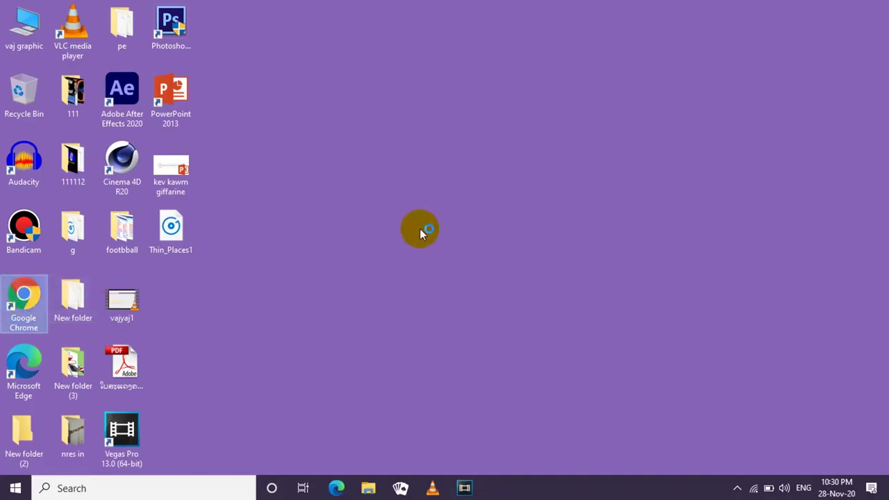
pyautogui.doubleClick(6, 329)
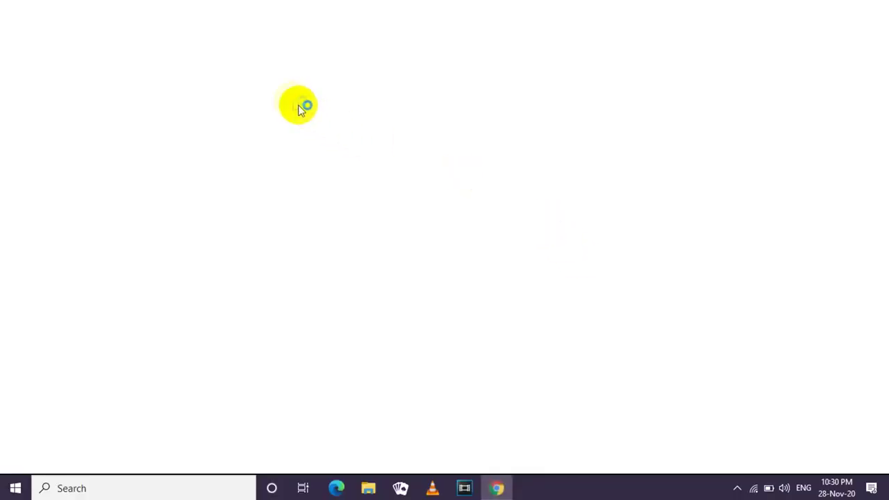
pyautogui.write('WW')
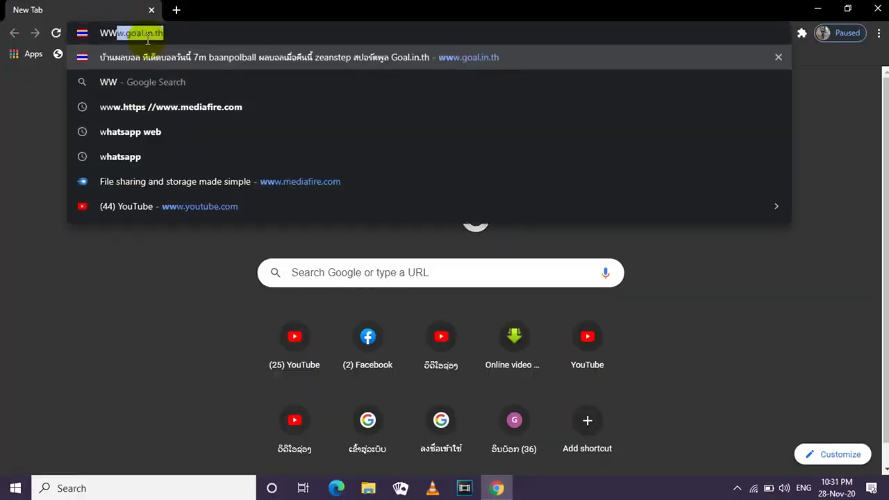
pyautogui.write('W.')
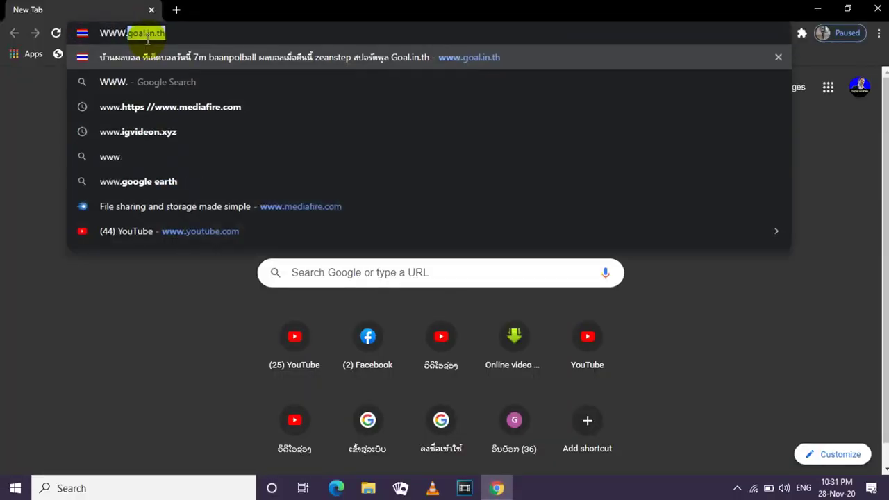
pyautogui.write('M')
pyautogui.press('Right')
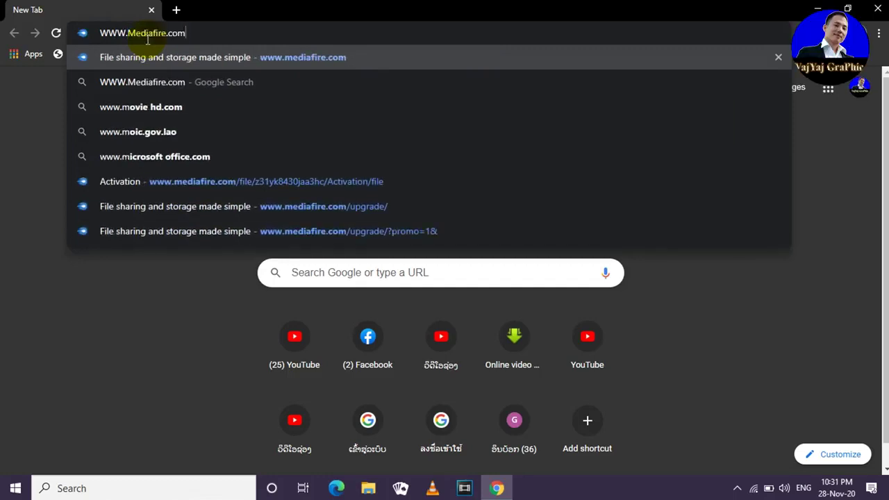
pyautogui.press('Return')
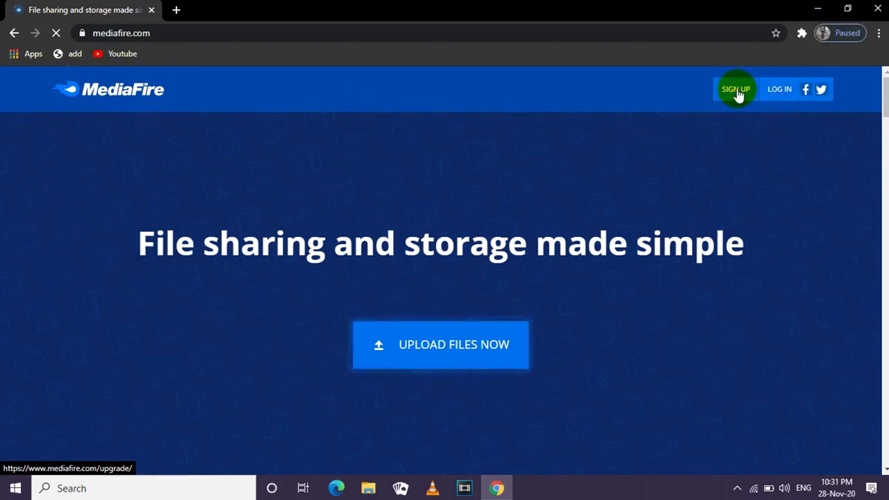
# Start signing up for a MediaFire account and choose the Basic 10GB plan.
pyautogui.click(736, 90)
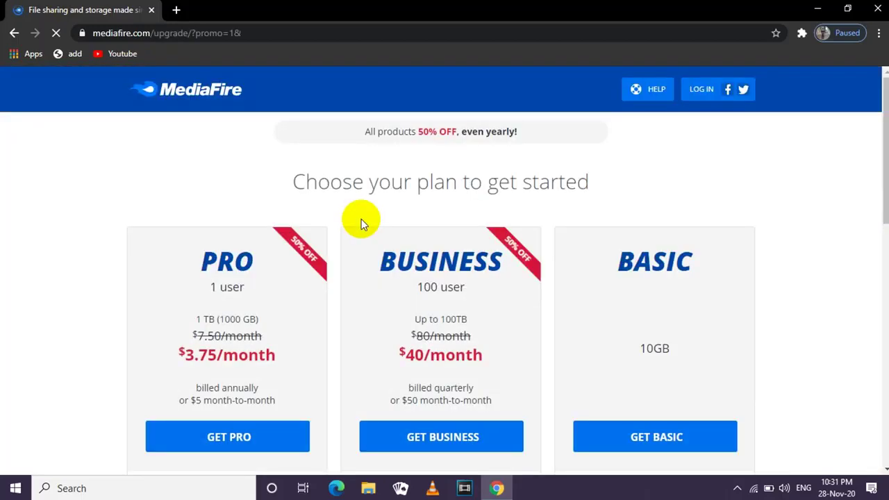
pyautogui.scroll(-2, 883, 221)
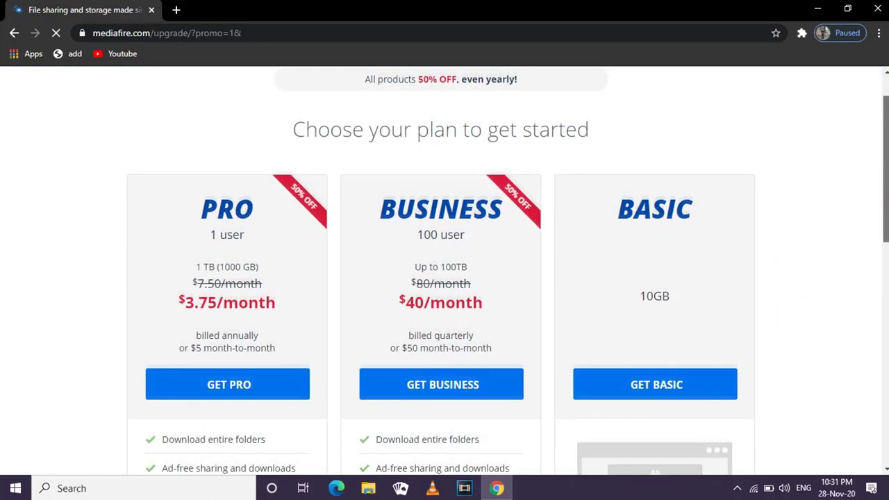
pyautogui.scroll(2, 884, 221)
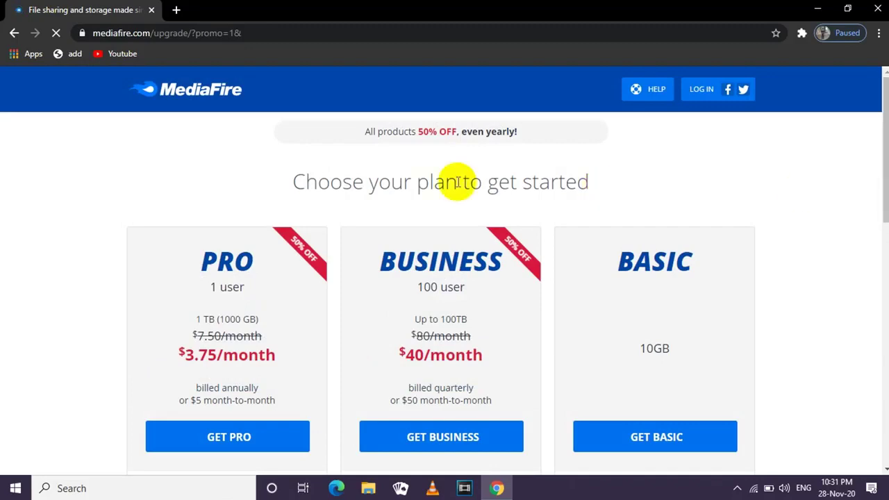
pyautogui.click(291, 182)
pyautogui.moveTo(373, 191); pyautogui.dragTo(571, 185)
pyautogui.click(768, 178)
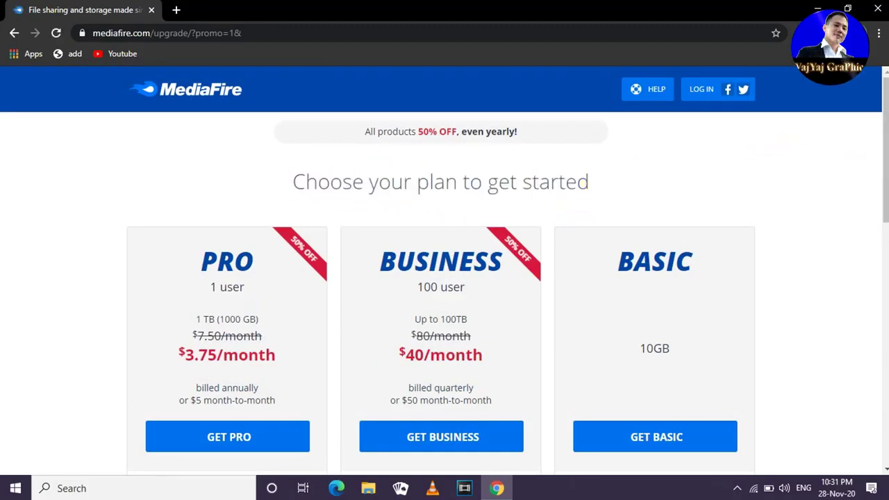
pyautogui.scroll(-3, 884, 203)
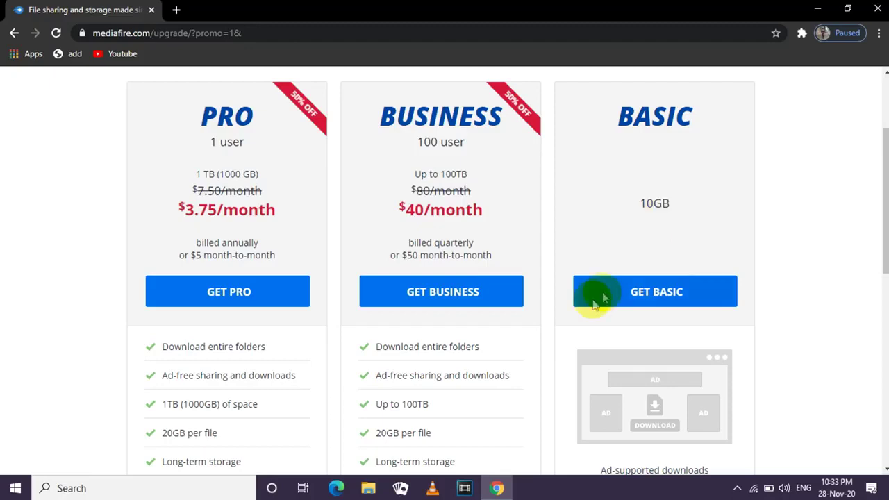
pyautogui.click(653, 302)
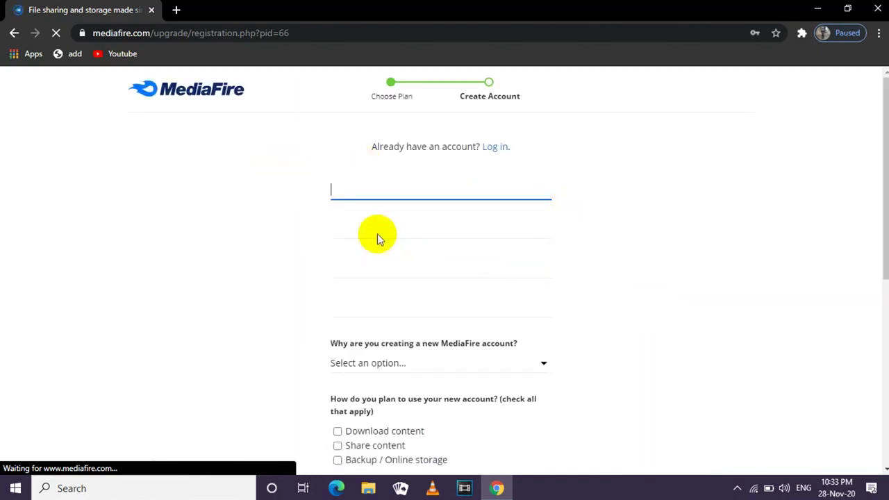
# Examine the account registration form and the languages offered for translating the page.
pyautogui.scroll(-4, 377, 238)
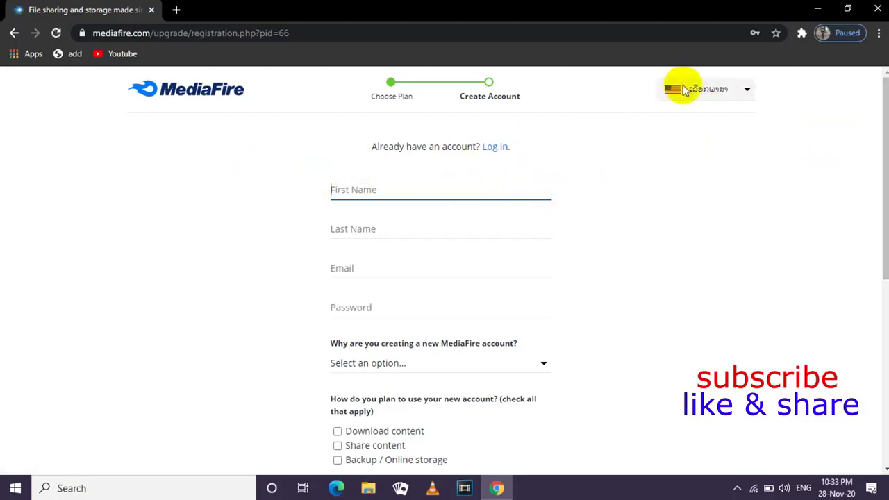
pyautogui.click(722, 93)
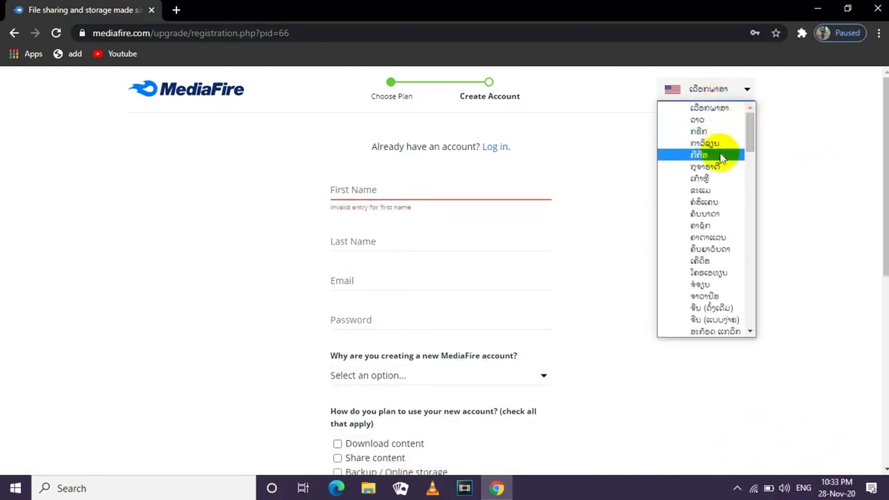
pyautogui.moveTo(757, 153); pyautogui.dragTo(755, 132)
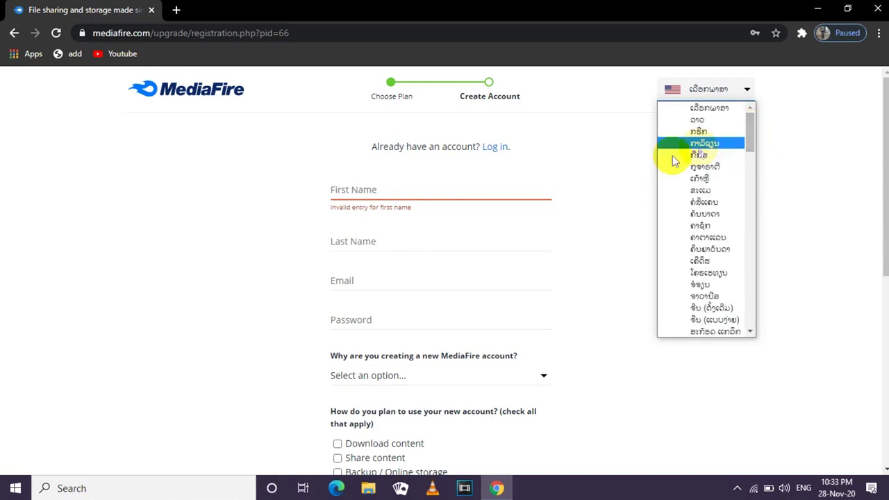
pyautogui.click(596, 170)
pyautogui.click(411, 241)
pyautogui.click(357, 188)
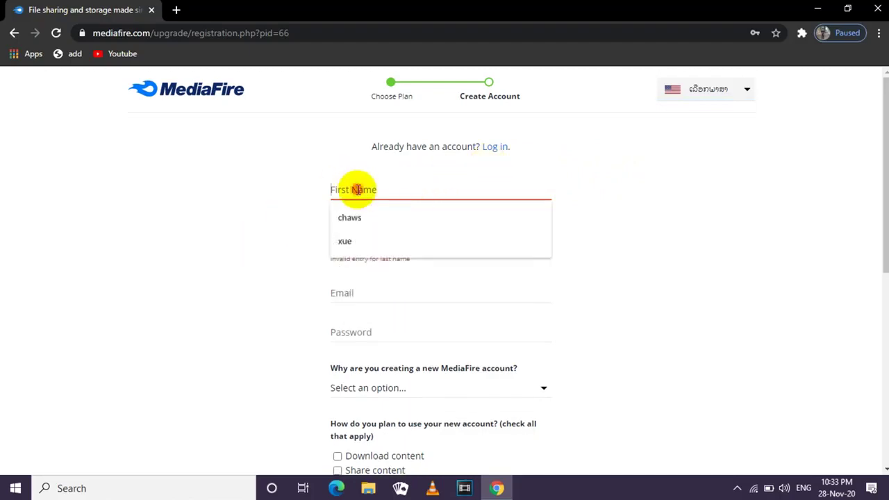
pyautogui.click(747, 89)
pyautogui.moveTo(752, 119); pyautogui.dragTo(749, 239)
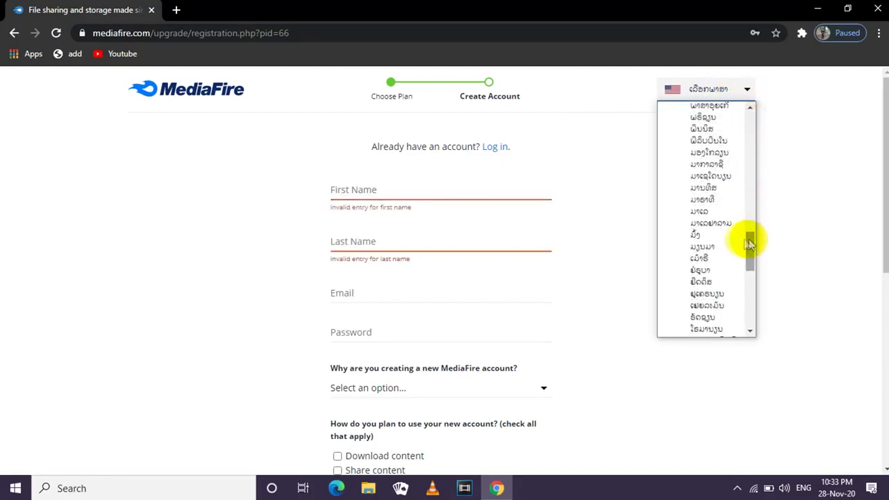
pyautogui.click(604, 234)
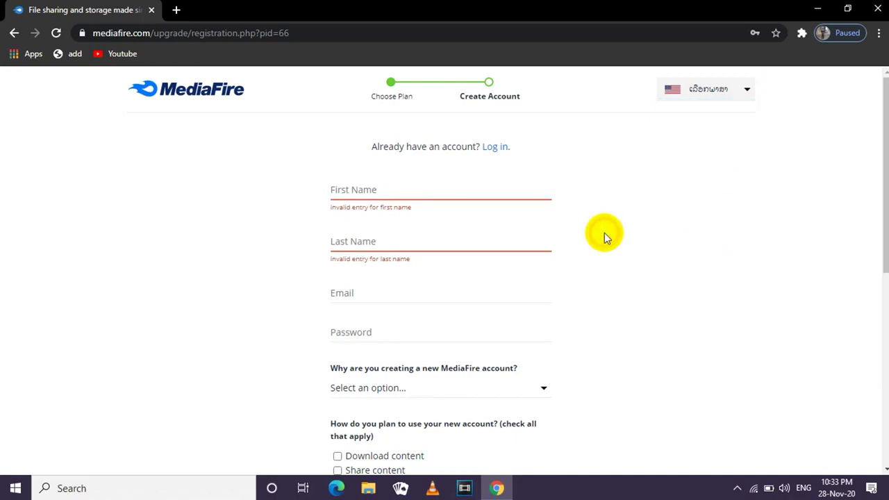
# Fill in the account holder's first name and last name in the registration form.
pyautogui.click(485, 192)
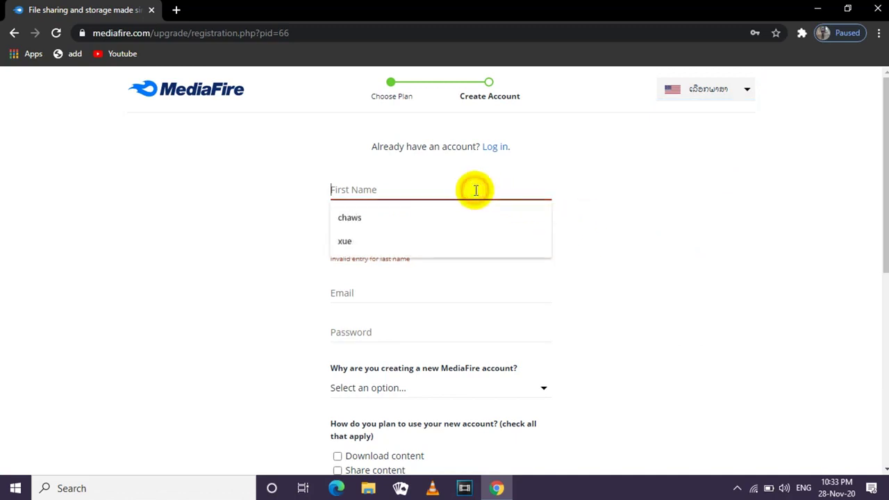
pyautogui.click(291, 217)
pyautogui.click(376, 189)
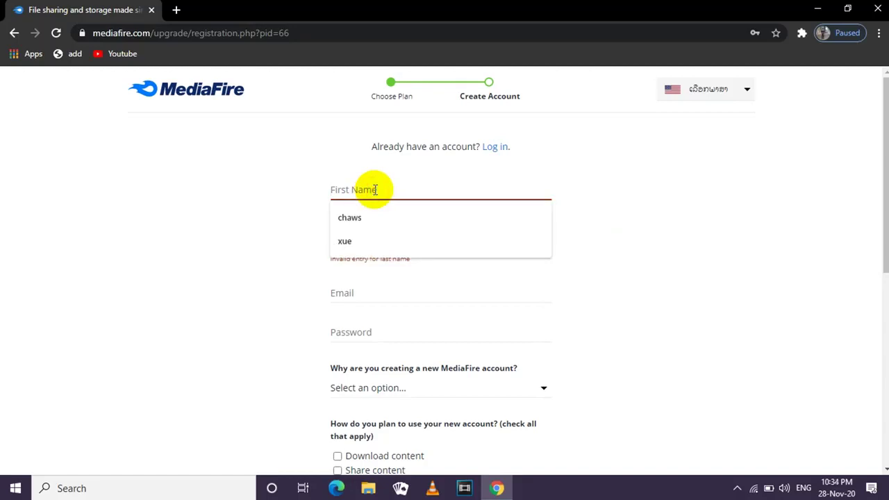
pyautogui.click(274, 185)
pyautogui.click(356, 196)
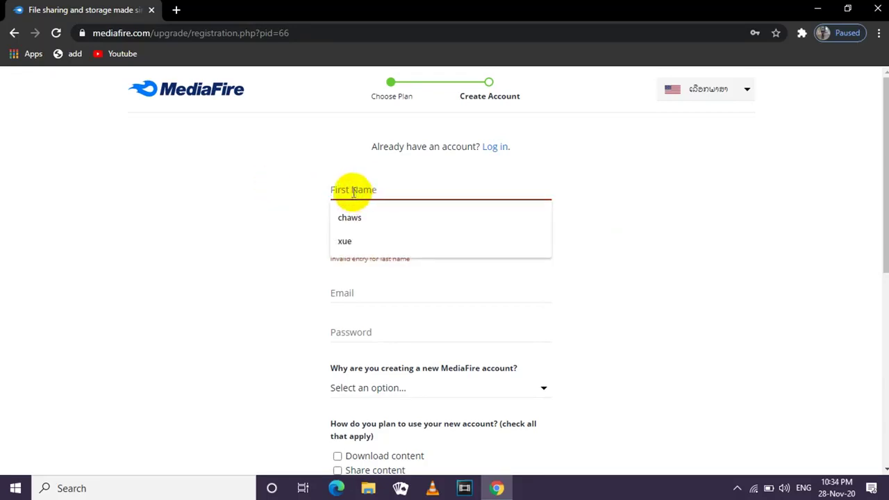
pyautogui.write('VAJYA')
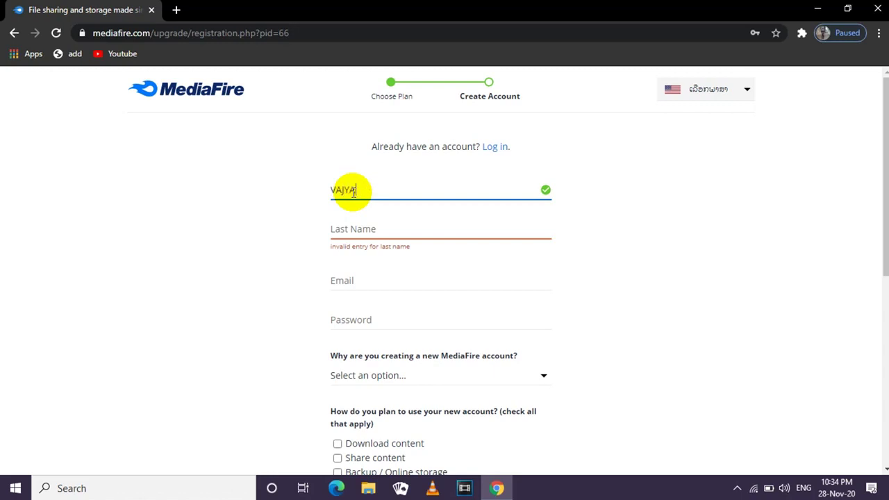
pyautogui.click(380, 228)
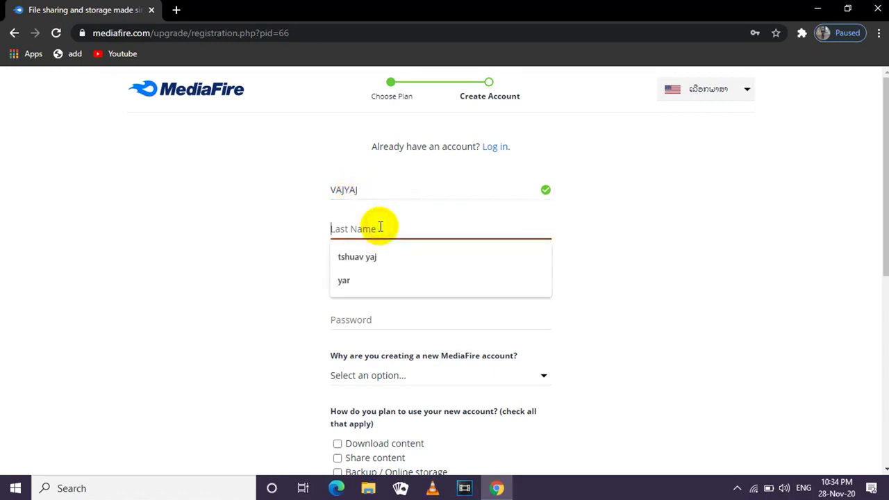
pyautogui.write('GRAP')
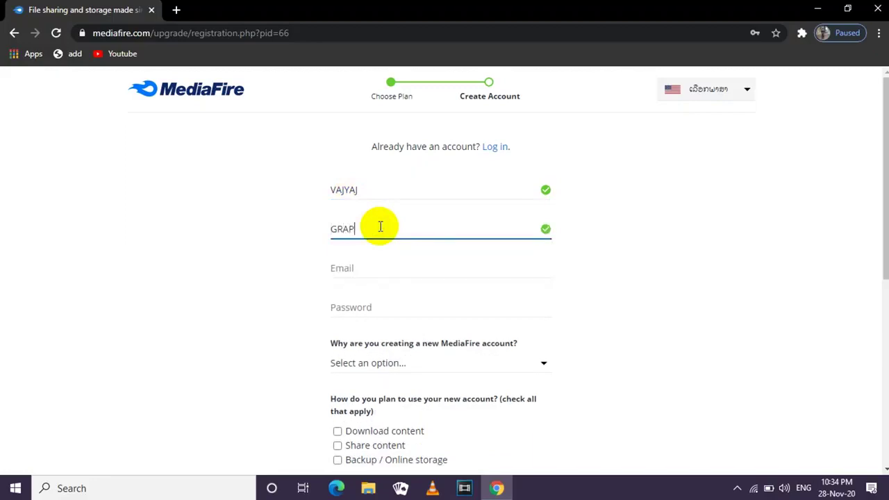
pyautogui.write('HIC')
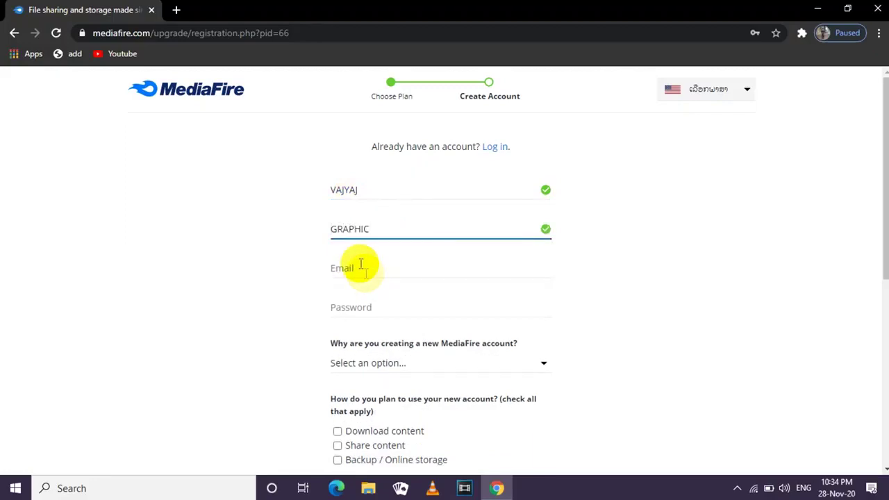
# Enter the account holder's e-mail address in the registration form and check it.
pyautogui.click(361, 266)
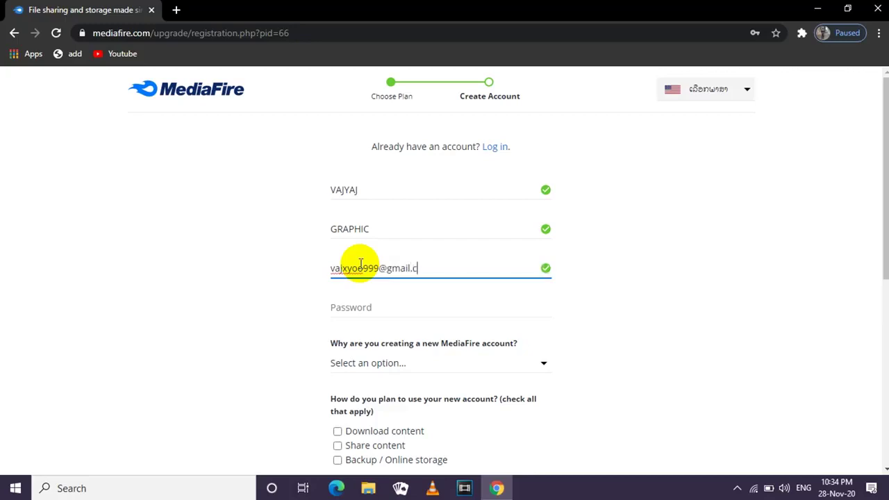
pyautogui.click(400, 311)
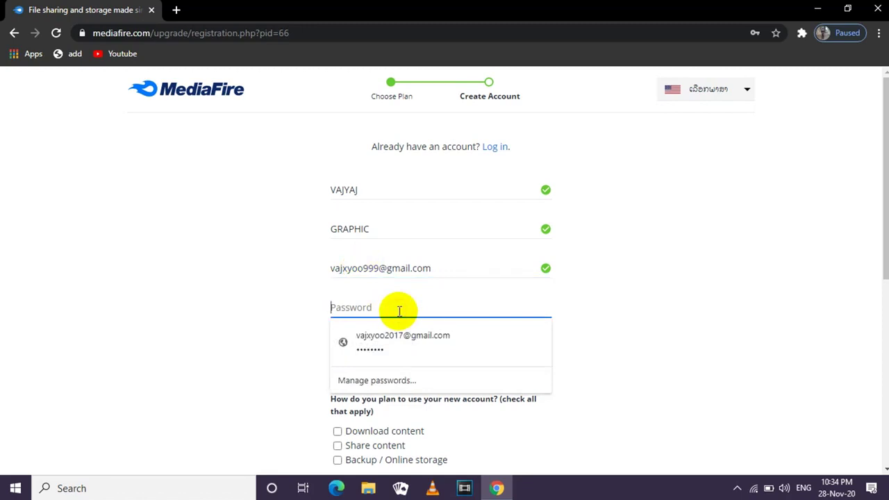
pyautogui.click(363, 270)
pyautogui.click(456, 267)
pyautogui.moveTo(461, 264); pyautogui.dragTo(269, 284)
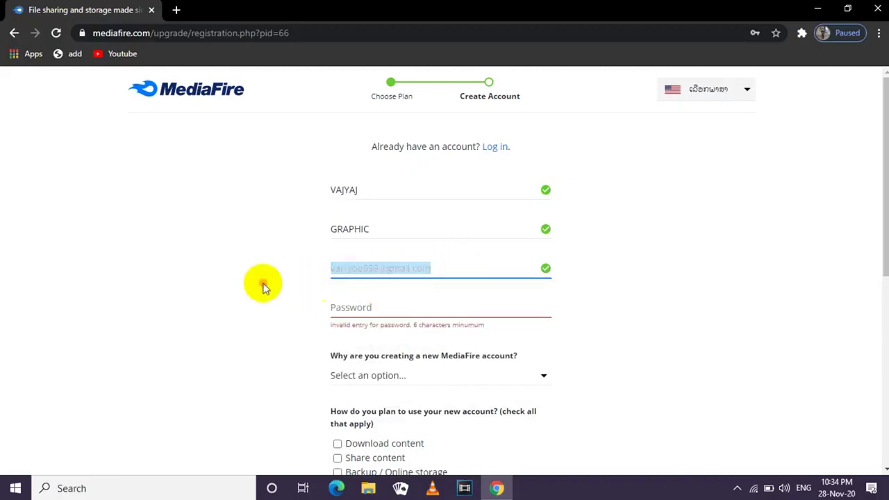
pyautogui.click(264, 284)
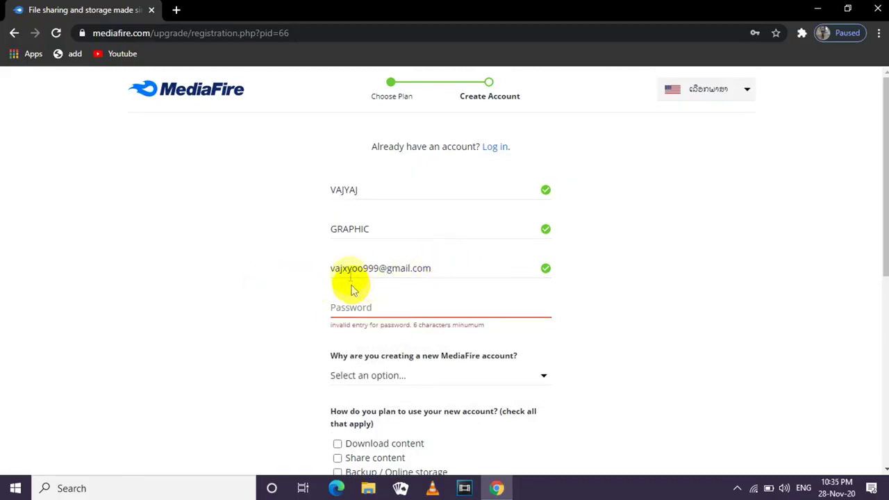
# Enter a password of at least 6 characters for the new account.
pyautogui.click(399, 307)
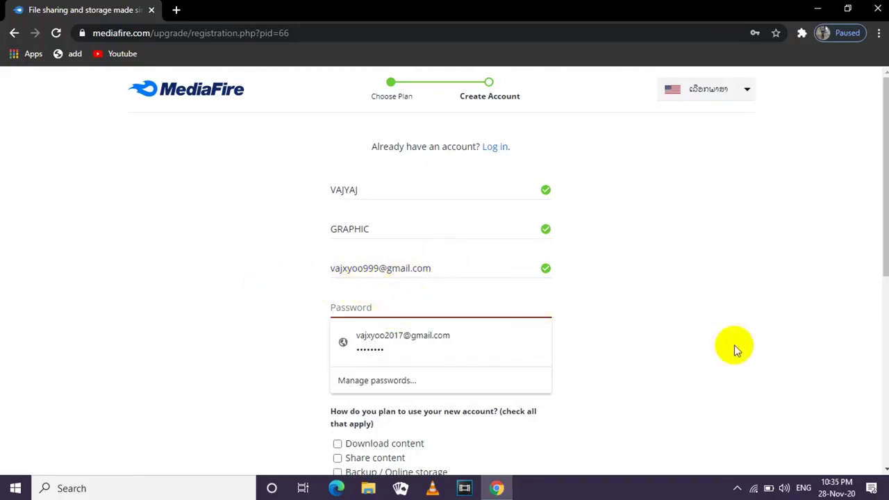
pyautogui.click(736, 342)
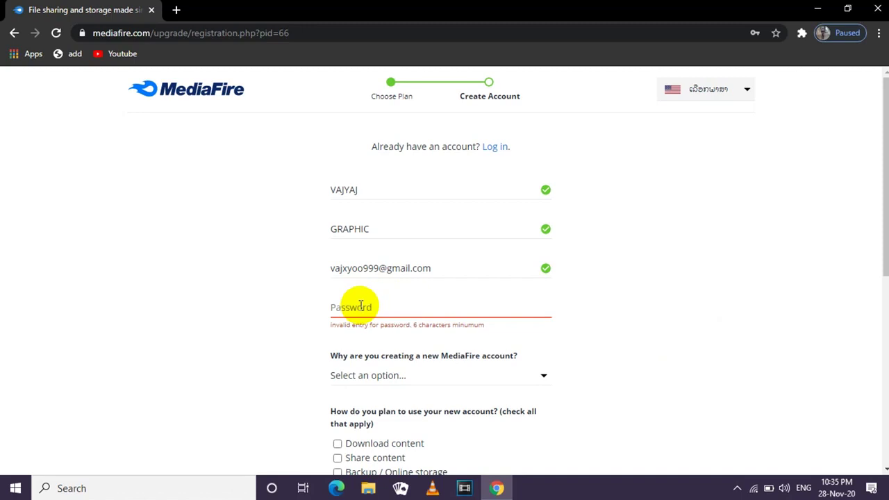
pyautogui.write('*****')
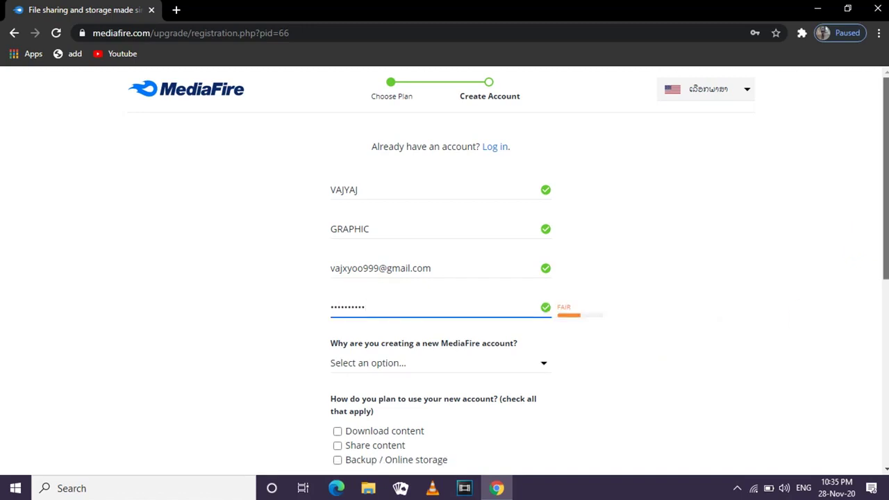
# Choose Personal as the reason for creating the account and select Download content, Share content and Backup / Online storage as planned uses.
pyautogui.scroll(-3, 800, 282)
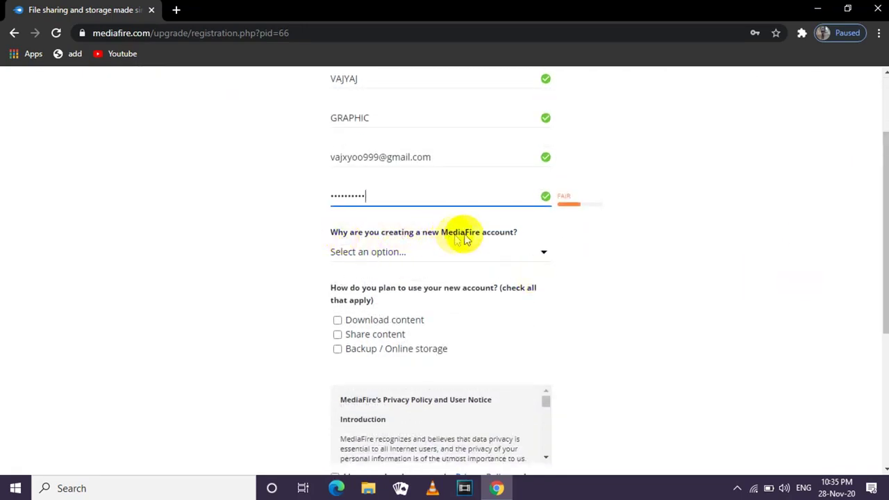
pyautogui.click(494, 255)
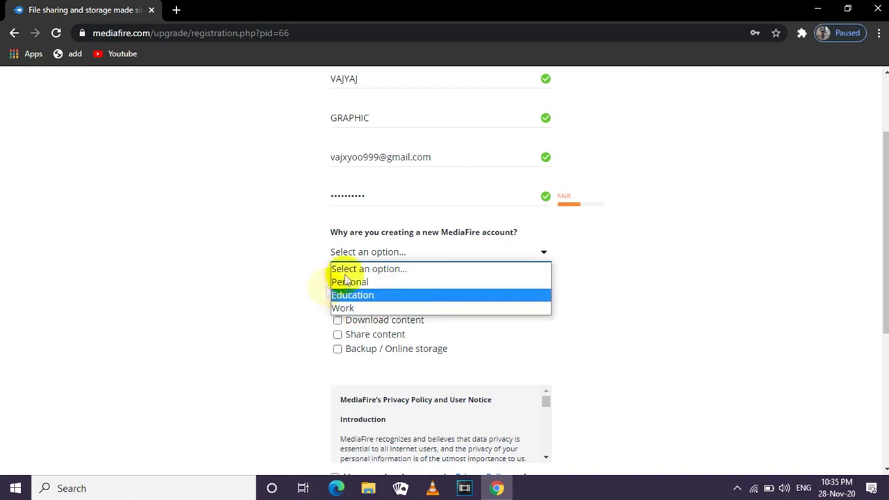
pyautogui.click(379, 282)
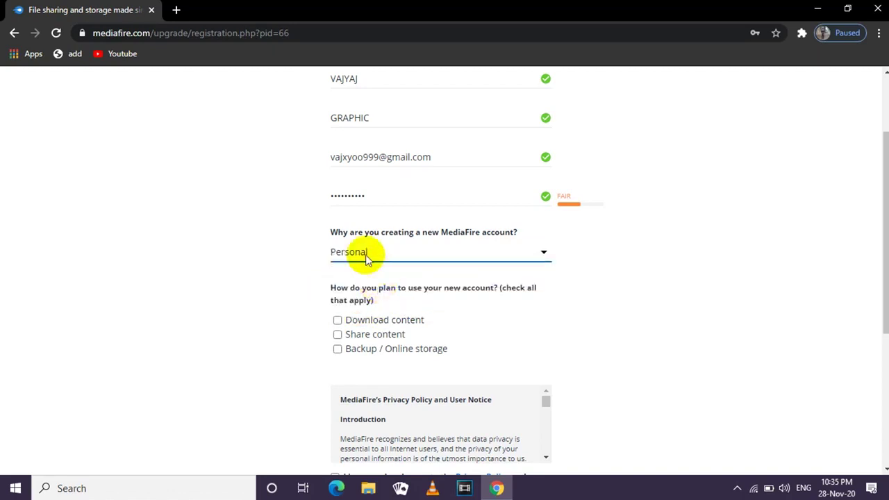
pyautogui.scroll(-2, 885, 278)
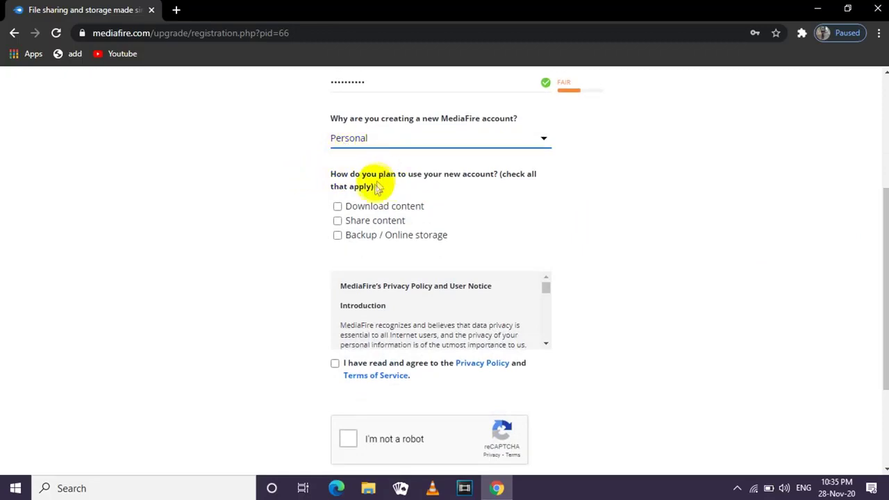
pyautogui.click(338, 207)
pyautogui.click(337, 221)
pyautogui.click(338, 235)
# Agree to the Privacy Policy and Terms of Service, and review the completed registration form.
pyautogui.scroll(-2, 885, 291)
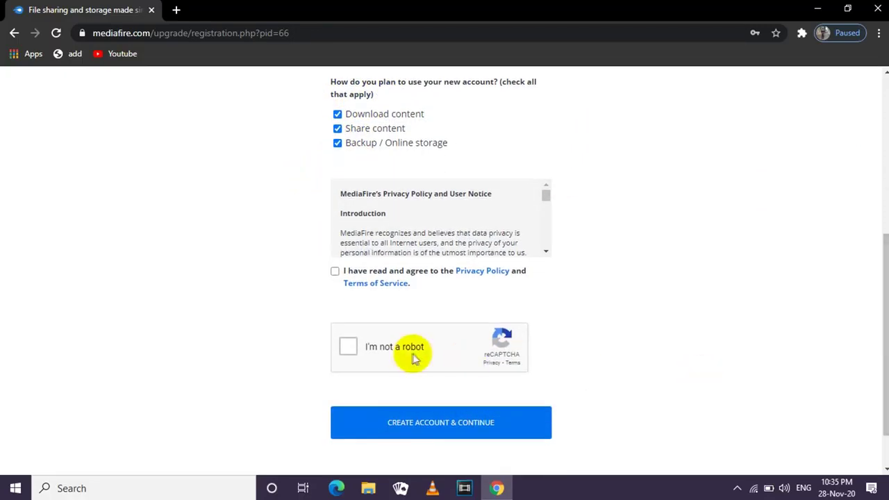
pyautogui.click(335, 275)
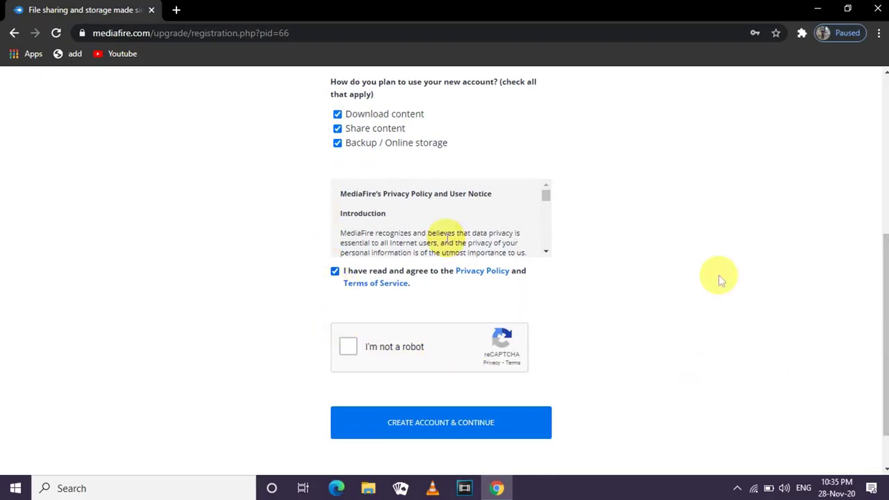
pyautogui.scroll(-1, 885, 333)
pyautogui.scroll(3, 885, 333)
pyautogui.scroll(2, 508, 266)
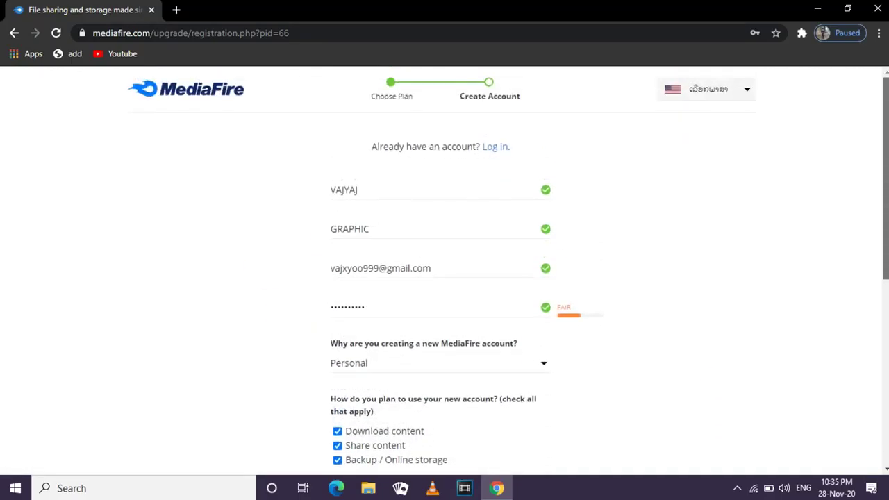
# Confirm the "I'm not a robot" check and submit the form to create the account.
pyautogui.scroll(-5, 873, 302)
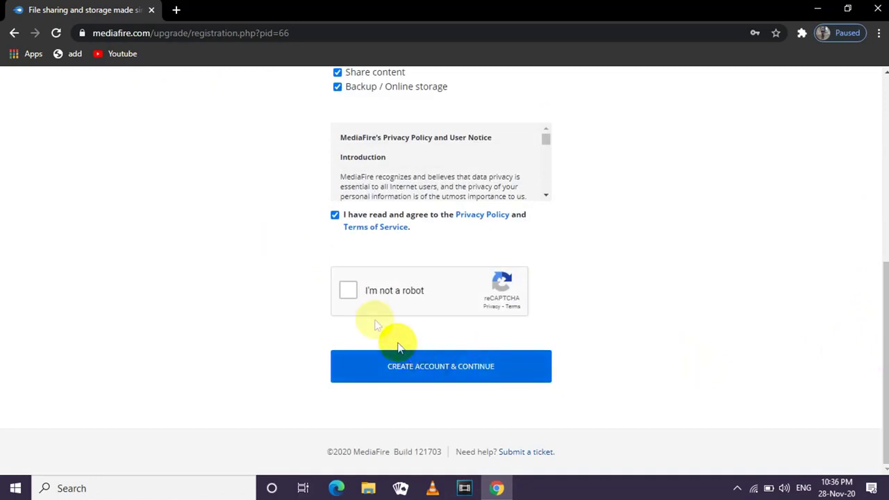
pyautogui.click(348, 286)
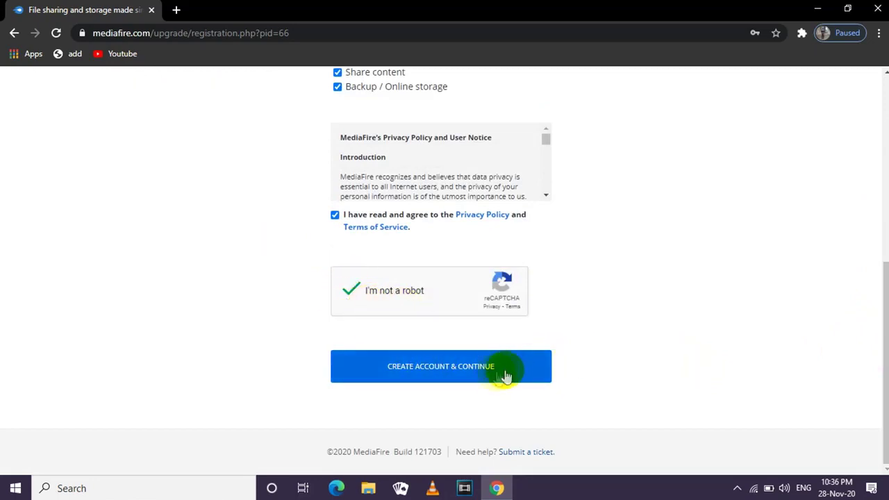
pyautogui.click(426, 376)
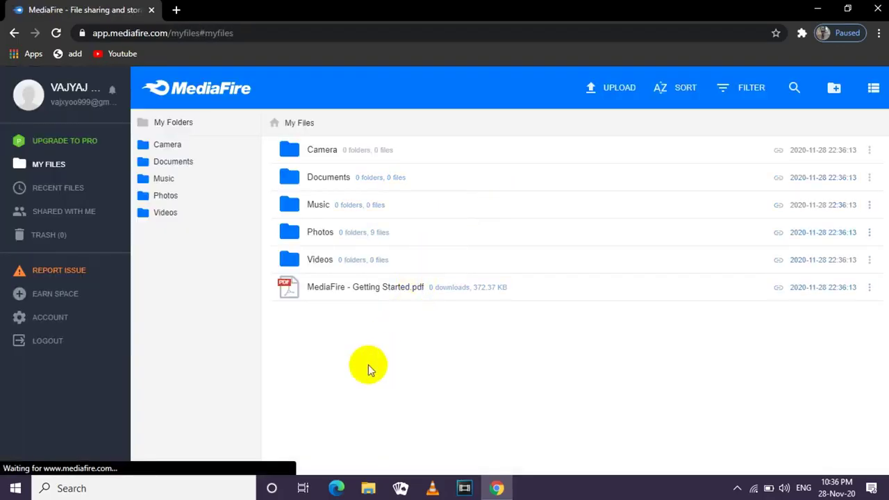
# Look over the default folders and the MediaFire - Getting Started.pdf file in My Files.
pyautogui.rightClick(394, 290)
pyautogui.click(627, 363)
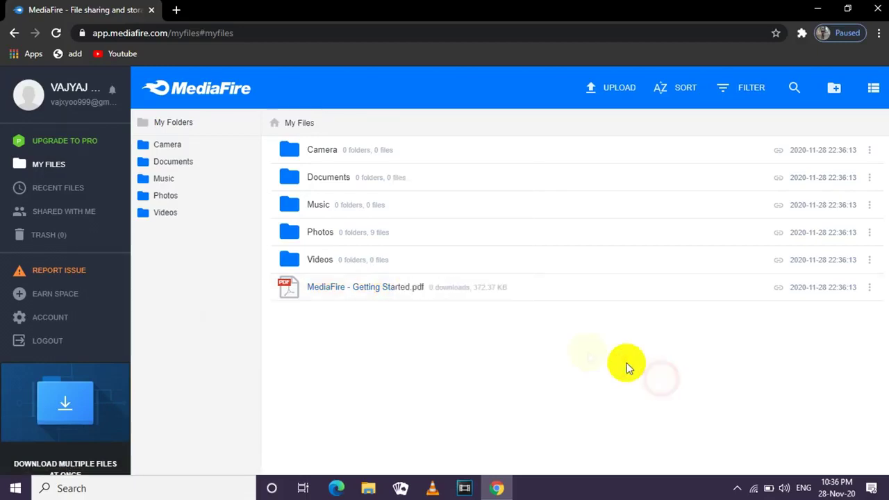
pyautogui.click(188, 123)
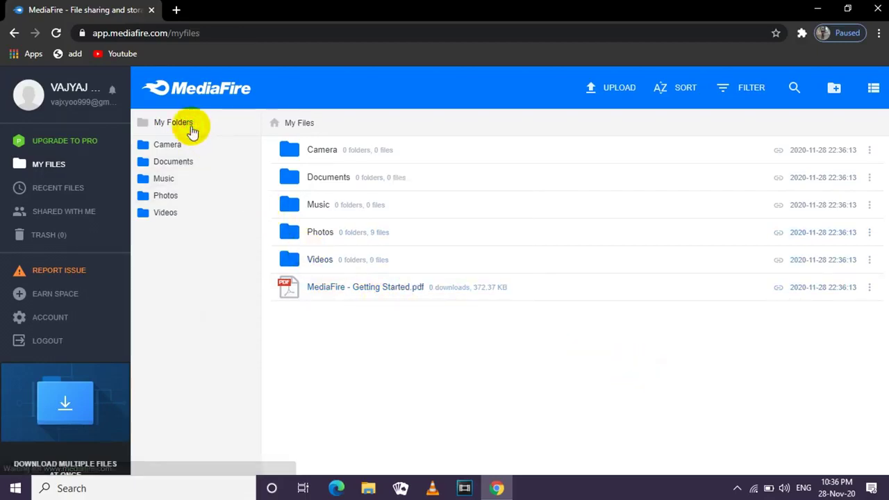
pyautogui.click(308, 125)
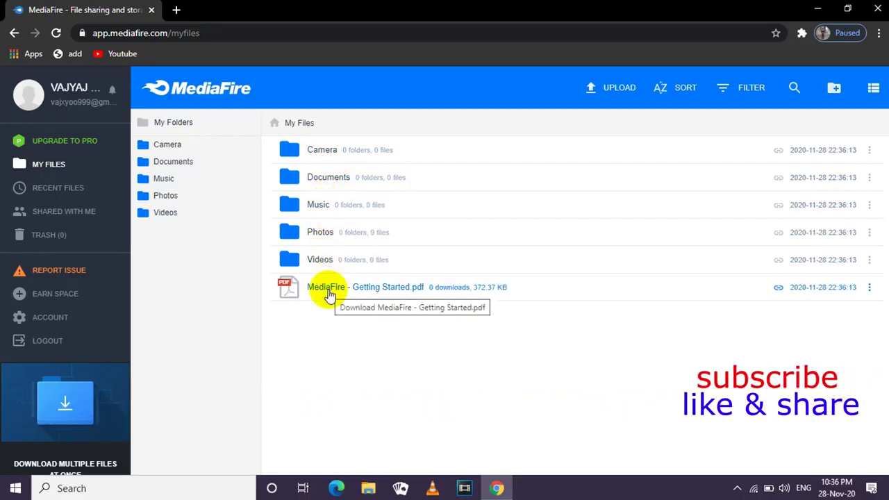
# Look through the Recent Files, My Files and Shared With Me sections of the new account.
pyautogui.click(65, 193)
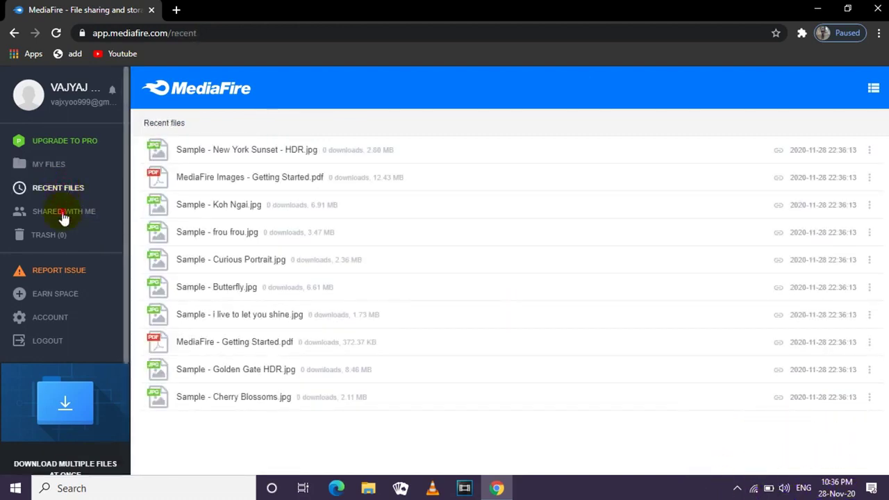
pyautogui.click(64, 215)
pyautogui.click(74, 189)
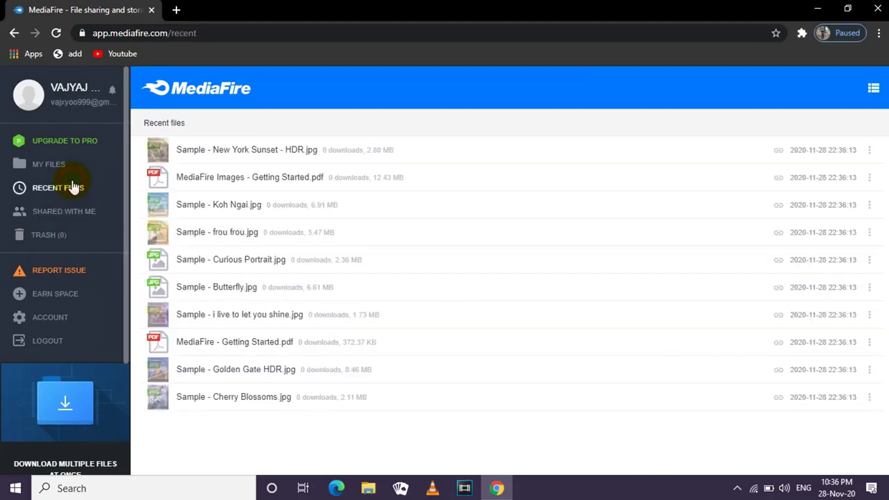
pyautogui.click(47, 166)
pyautogui.click(57, 191)
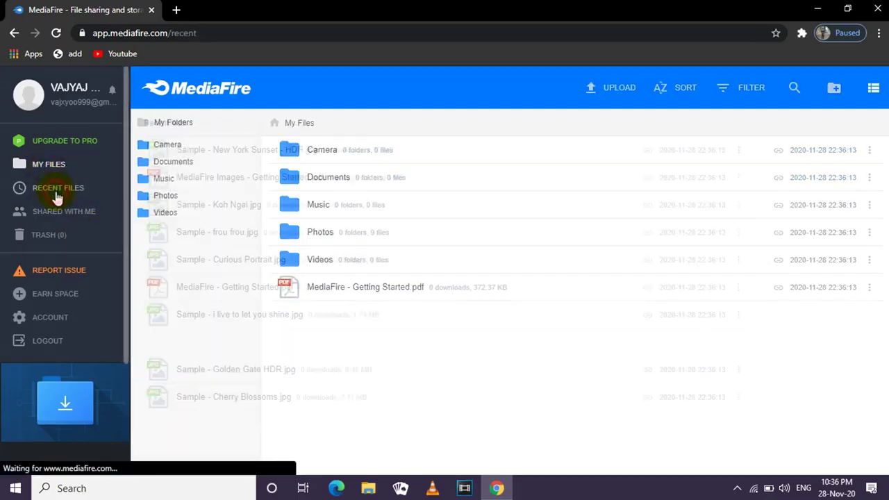
pyautogui.click(67, 214)
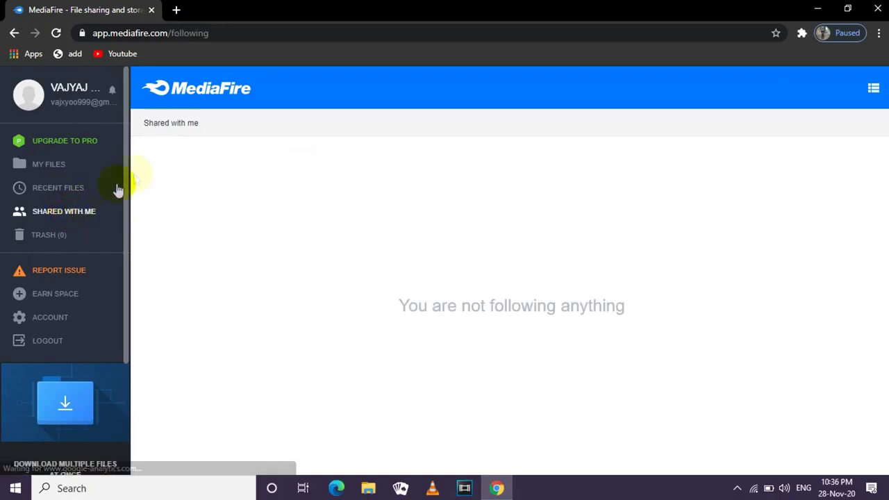
# Examine the actions available for Sample - New York Sunset - HDR.jpg in Recent Files without applying any.
pyautogui.click(75, 189)
pyautogui.rightClick(213, 153)
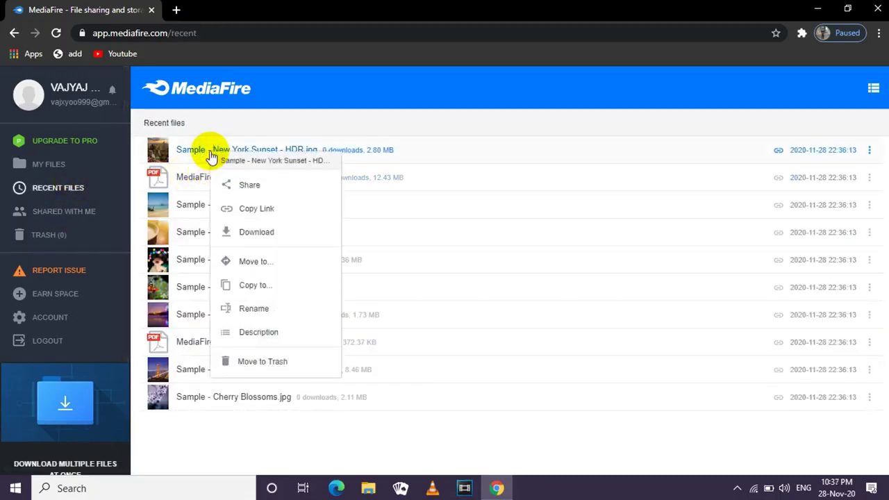
pyautogui.click(452, 153)
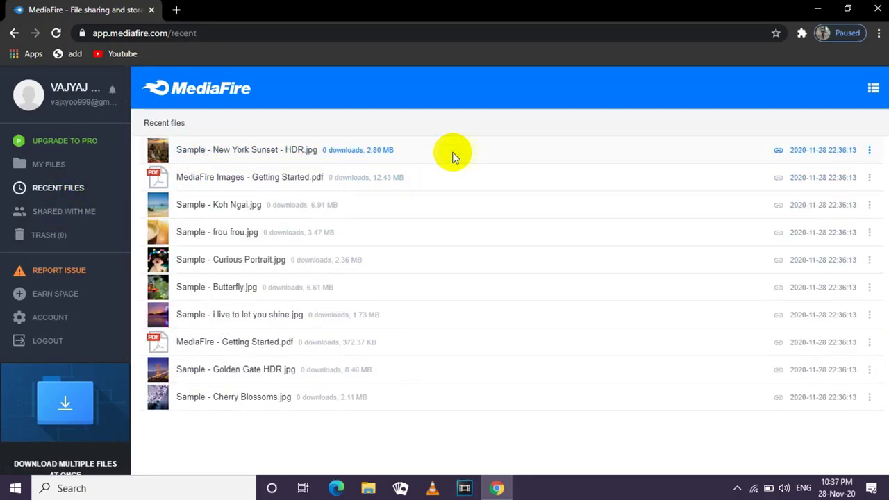
pyautogui.rightClick(517, 154)
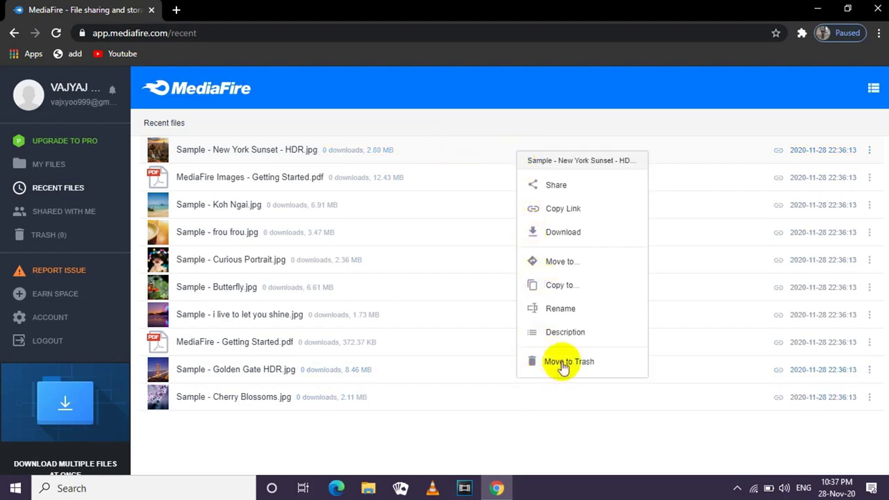
pyautogui.click(396, 429)
pyautogui.click(249, 422)
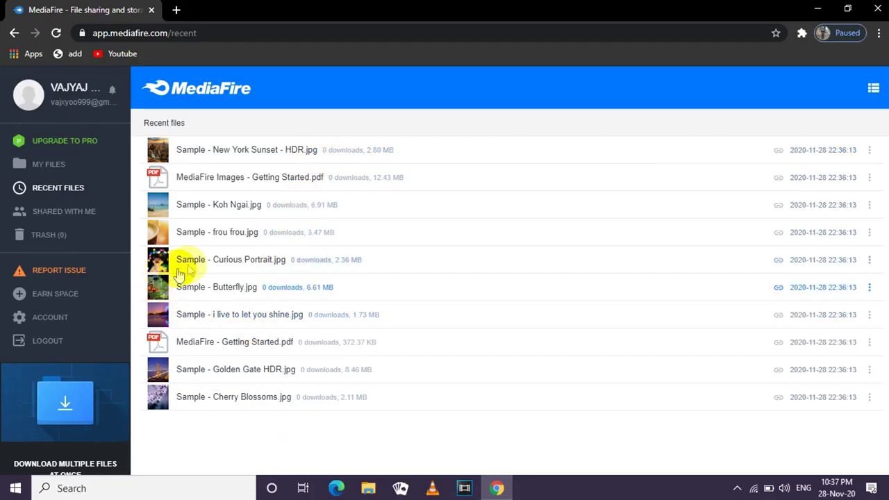
# Move Sample - New York Sunset - HDR.jpg from Recent Files to Trash and confirm the move.
pyautogui.click(419, 259)
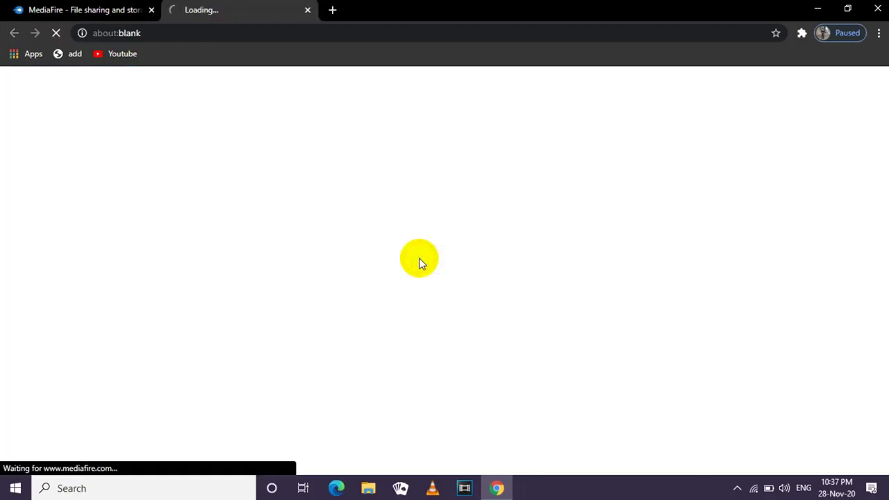
pyautogui.click(308, 10)
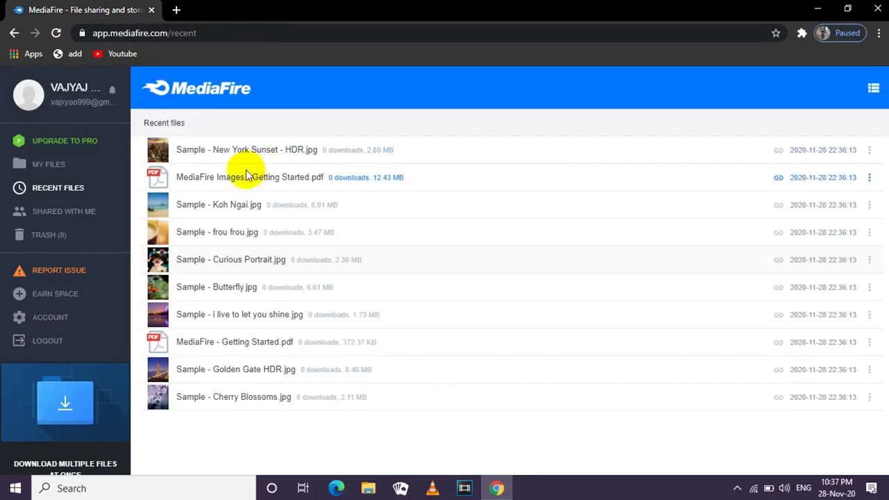
pyautogui.rightClick(433, 159)
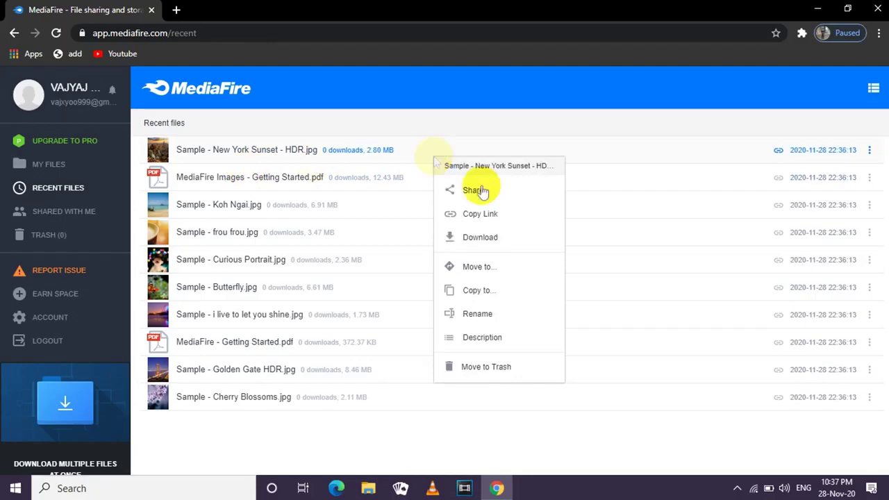
pyautogui.click(501, 373)
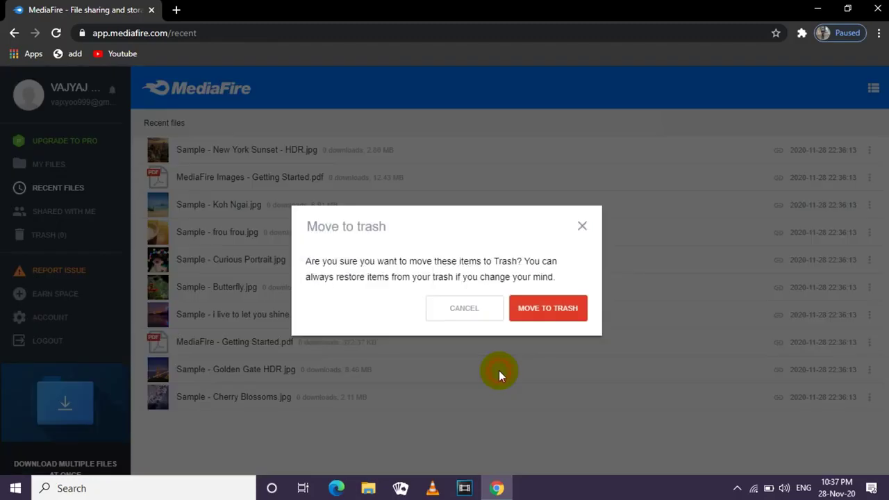
pyautogui.click(525, 311)
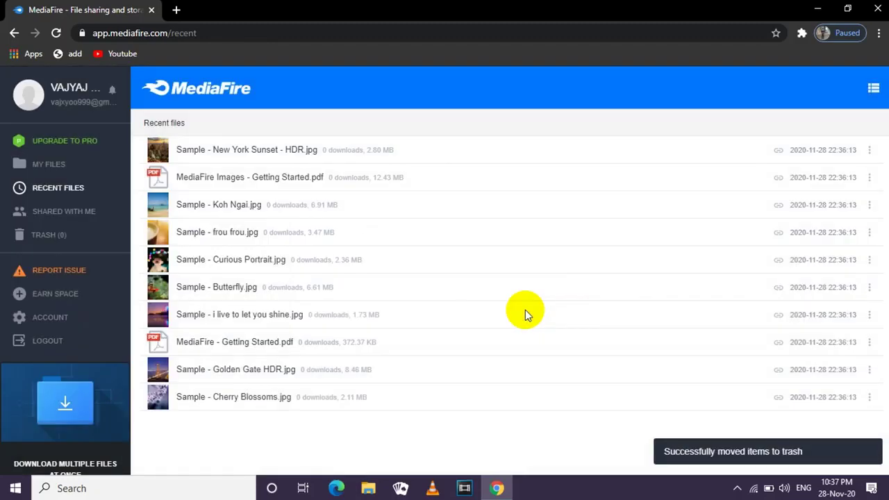
# Permanently delete Sample - New York Sunset - HDR.jpg from the Trash folder.
pyautogui.click(59, 237)
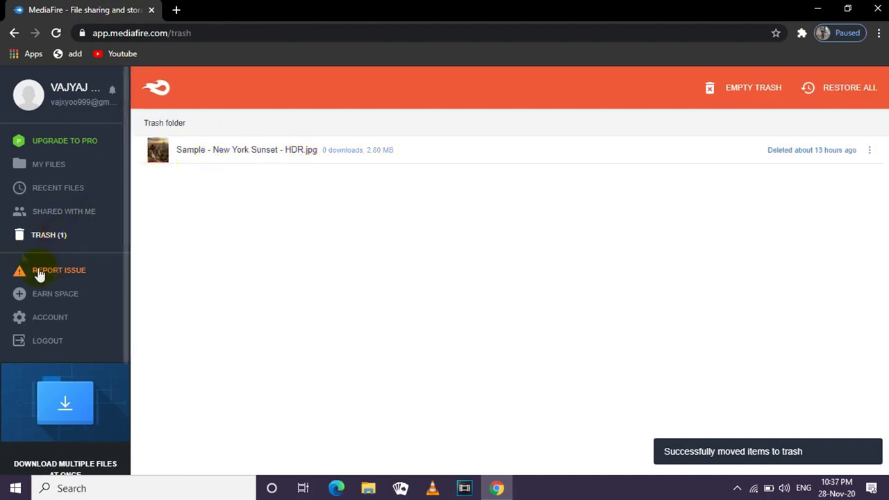
pyautogui.rightClick(462, 153)
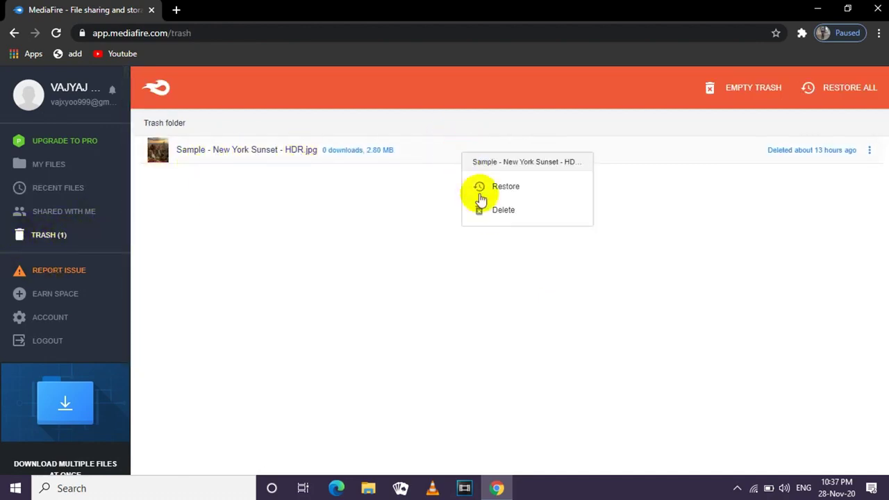
pyautogui.click(491, 215)
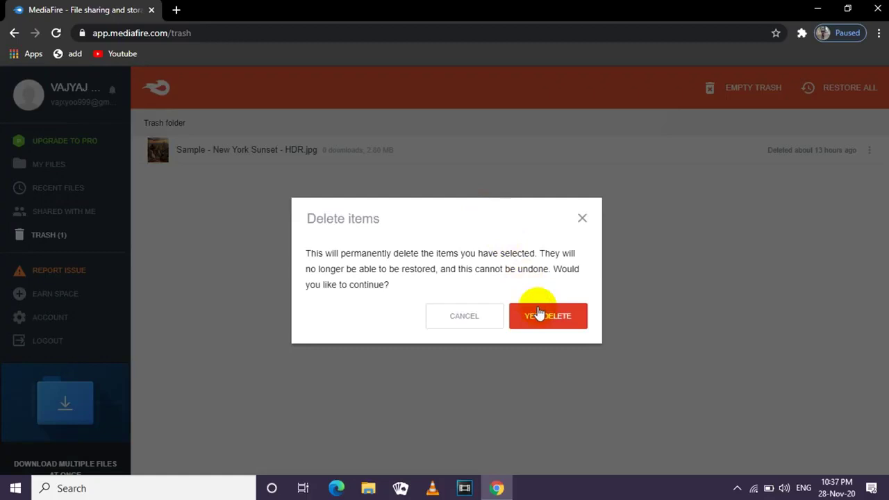
pyautogui.click(539, 311)
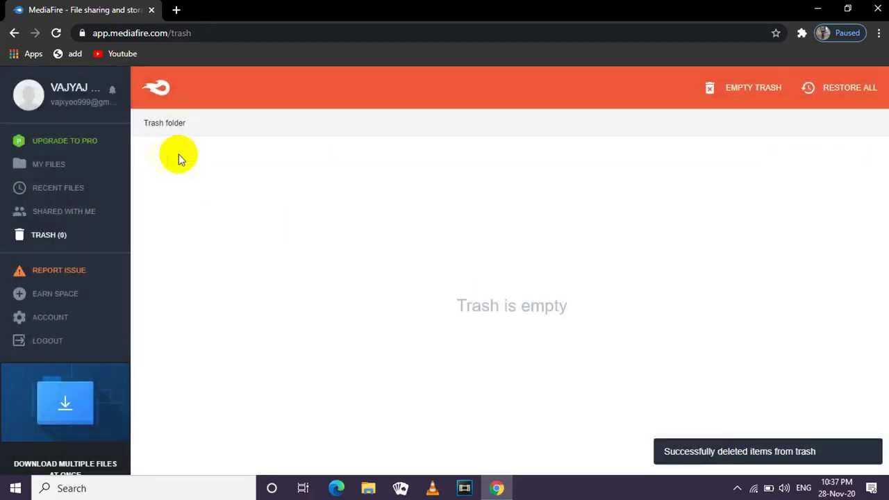
# Move the Camera folder from My Files to Trash and confirm the move.
pyautogui.click(80, 171)
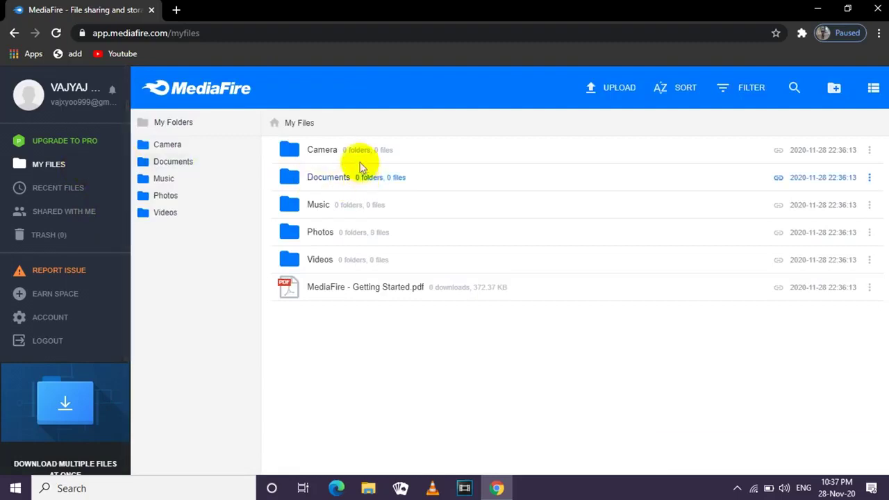
pyautogui.rightClick(464, 157)
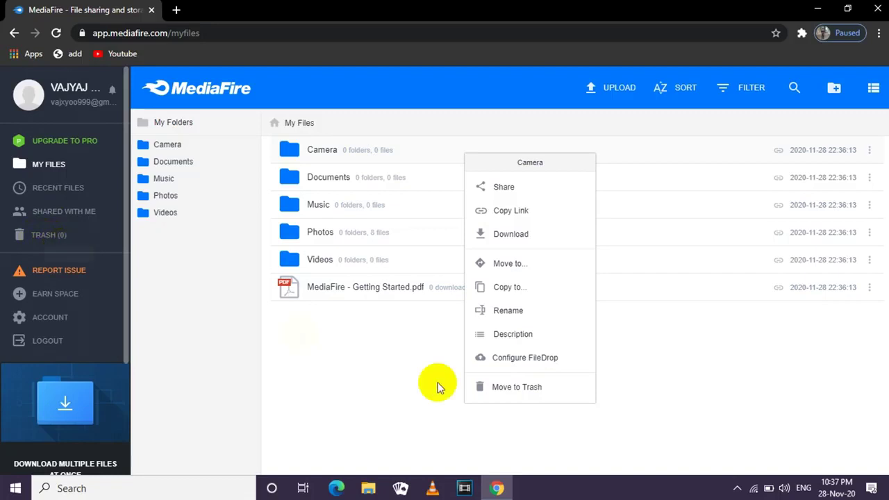
pyautogui.click(514, 393)
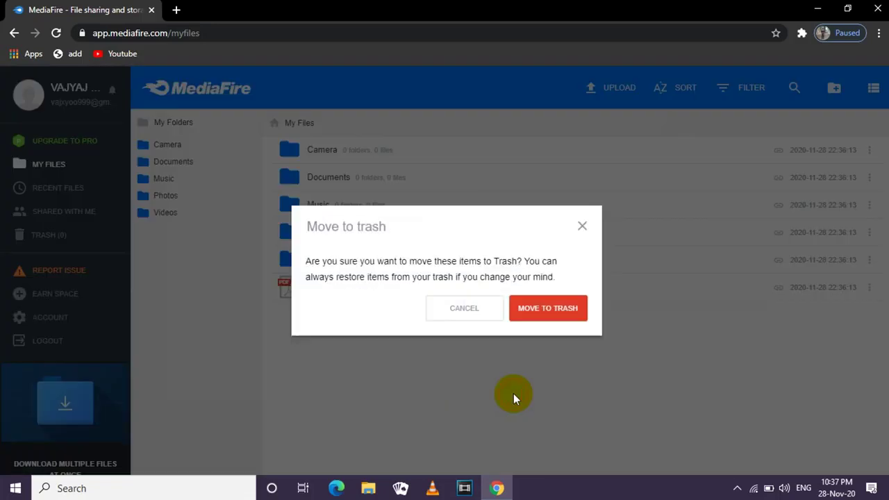
pyautogui.click(543, 316)
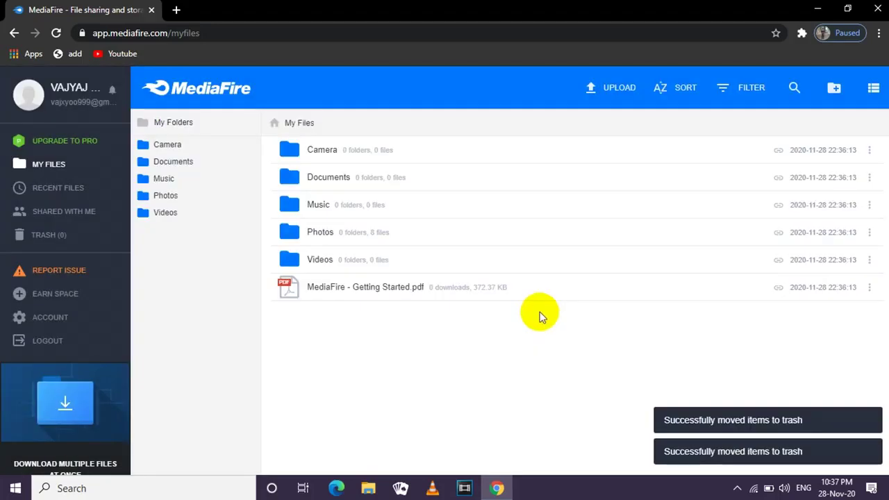
# Check My Files and Trash for the Camera folder and permanently delete it from Trash.
pyautogui.click(58, 241)
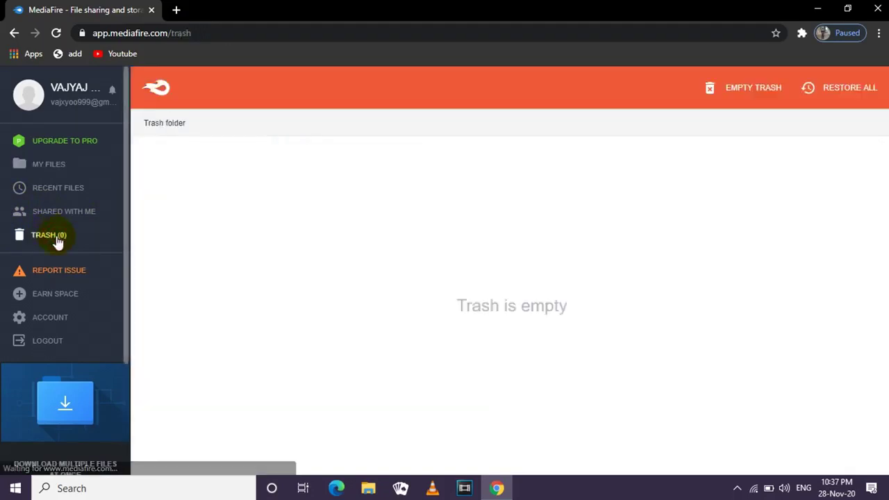
pyautogui.click(57, 171)
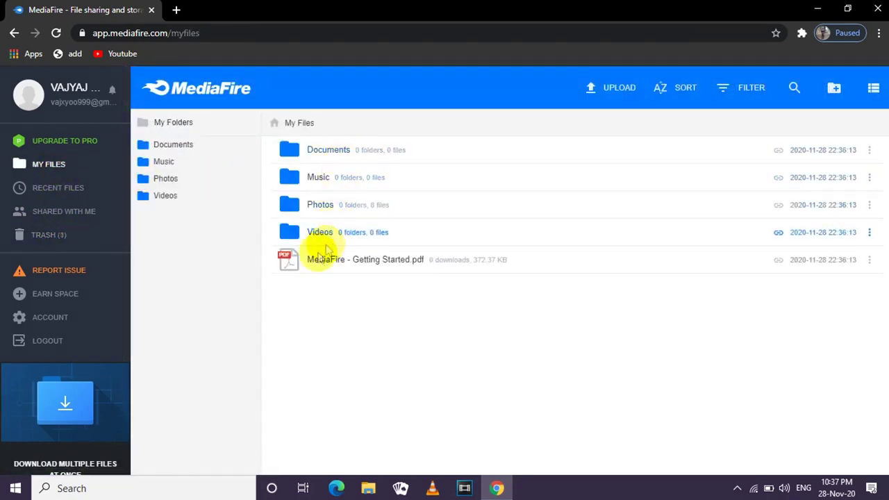
pyautogui.click(60, 237)
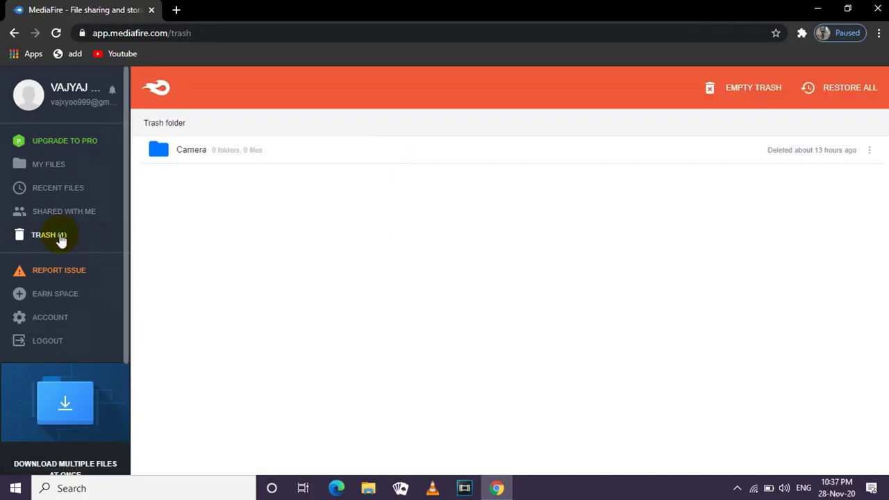
pyautogui.rightClick(332, 162)
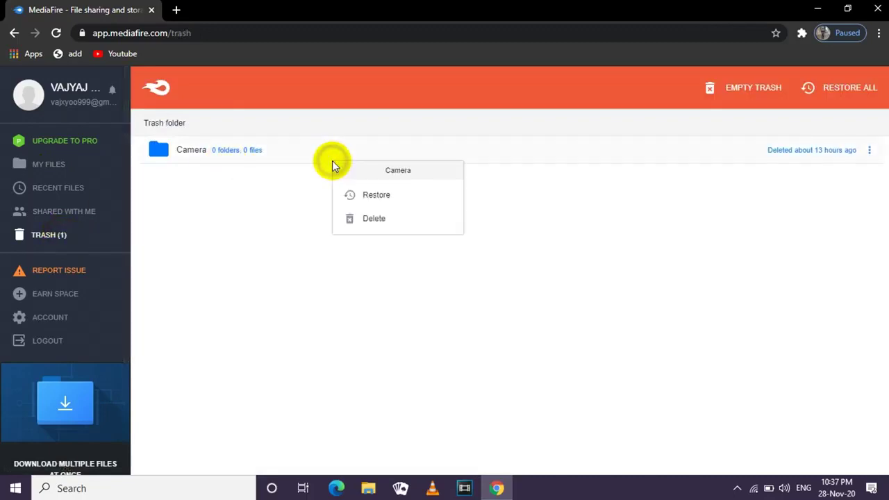
pyautogui.click(368, 219)
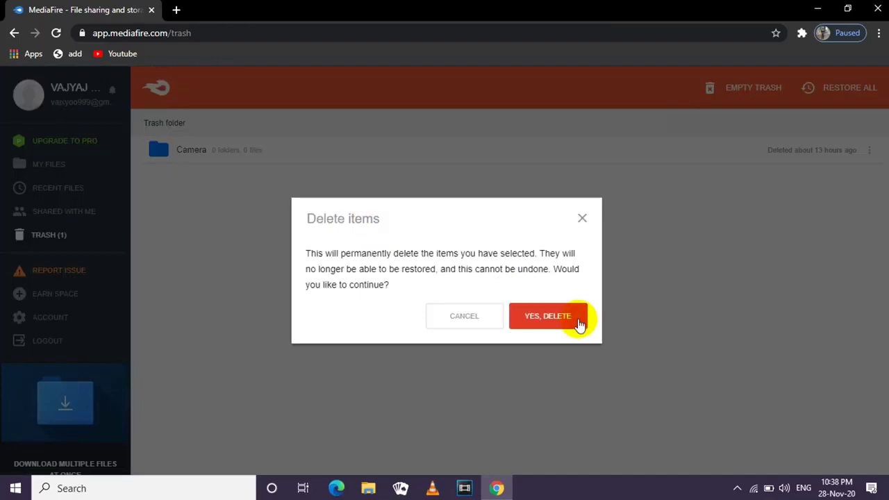
pyautogui.click(534, 320)
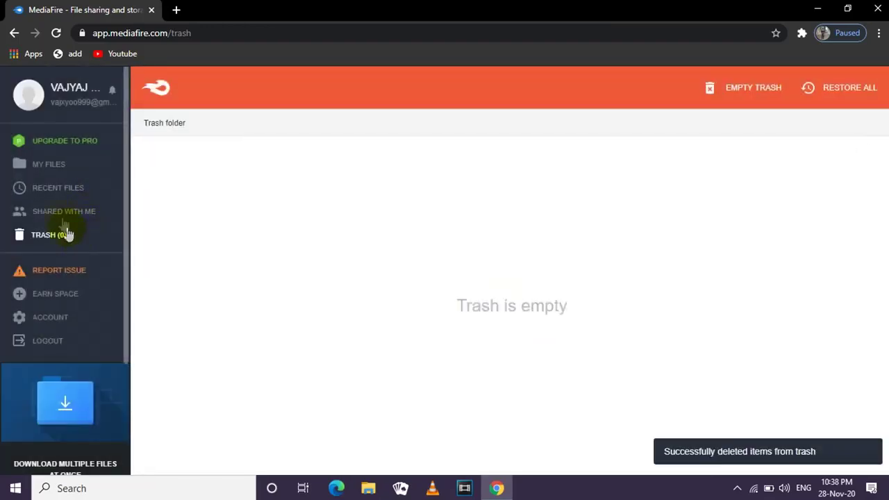
# Move MediaFire - Getting Started.pdf from My Files to Trash and confirm the move.
pyautogui.click(55, 164)
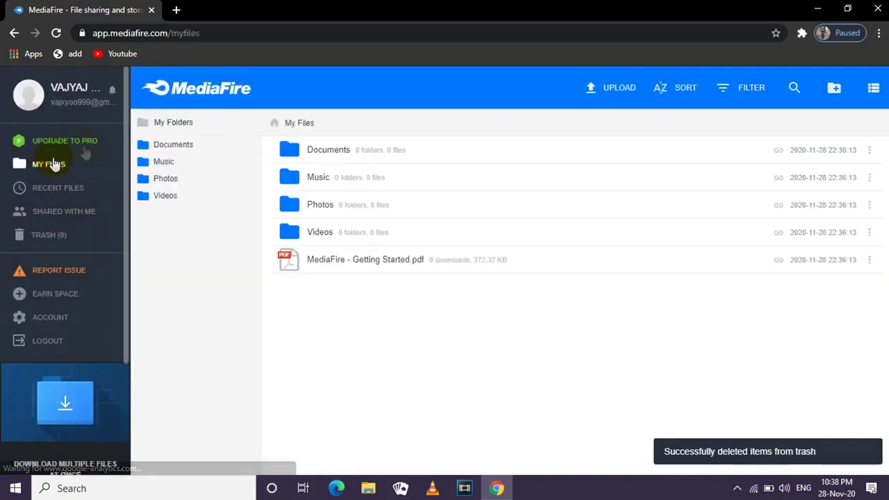
pyautogui.rightClick(574, 270)
pyautogui.click(609, 375)
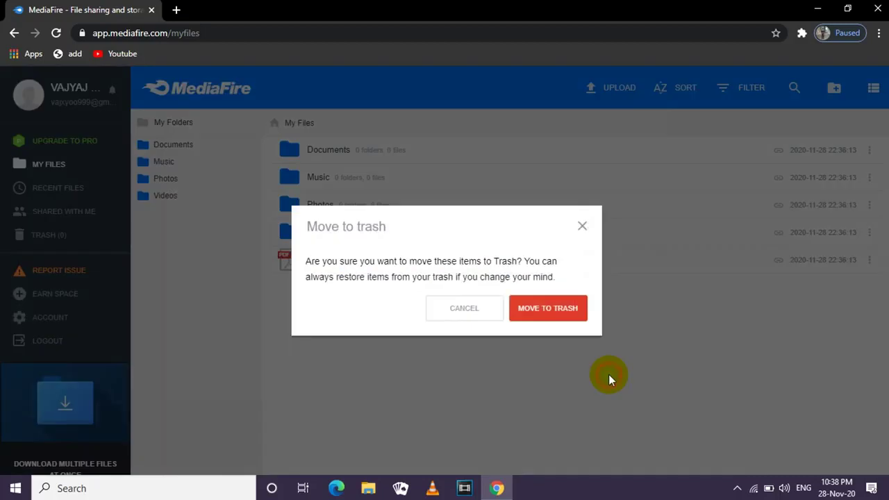
pyautogui.click(560, 314)
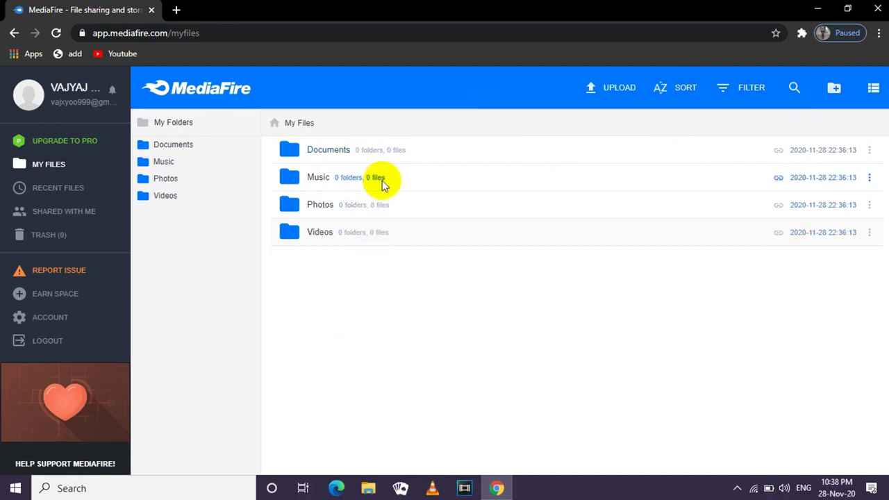
# Try to move the Music folder to Trash and check the contents of the Trash folder.
pyautogui.rightClick(456, 186)
pyautogui.click(530, 416)
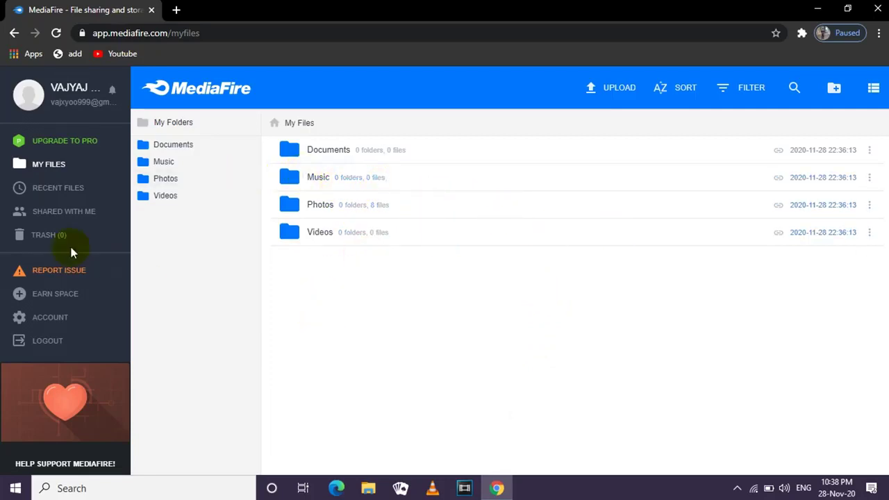
pyautogui.click(53, 236)
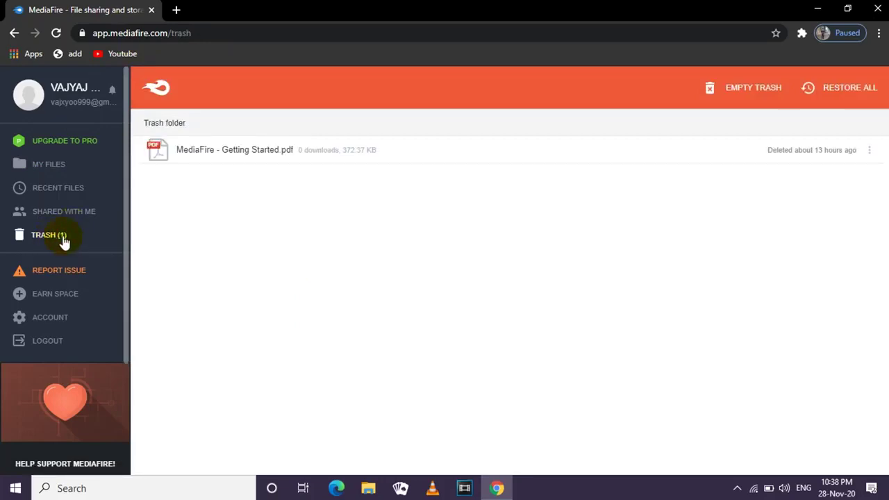
pyautogui.click(59, 169)
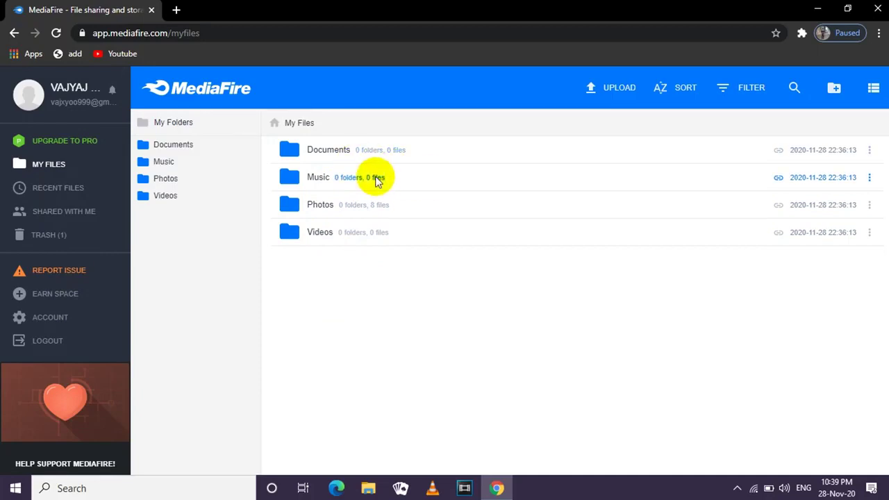
# Move the Music folder from My Files to Trash and confirm the move.
pyautogui.rightClick(426, 182)
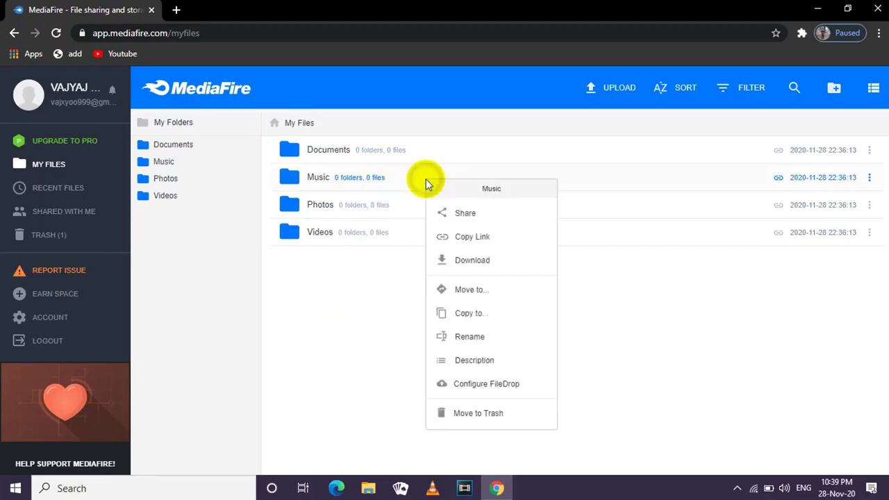
pyautogui.click(463, 413)
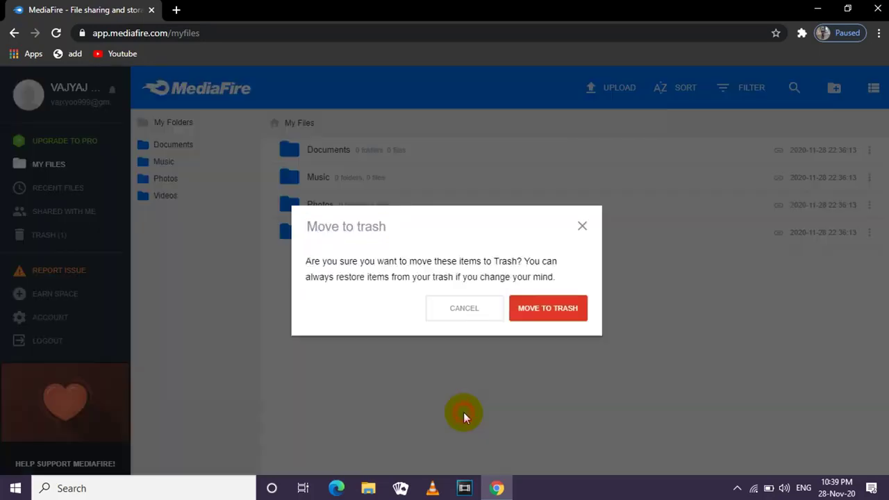
pyautogui.click(540, 313)
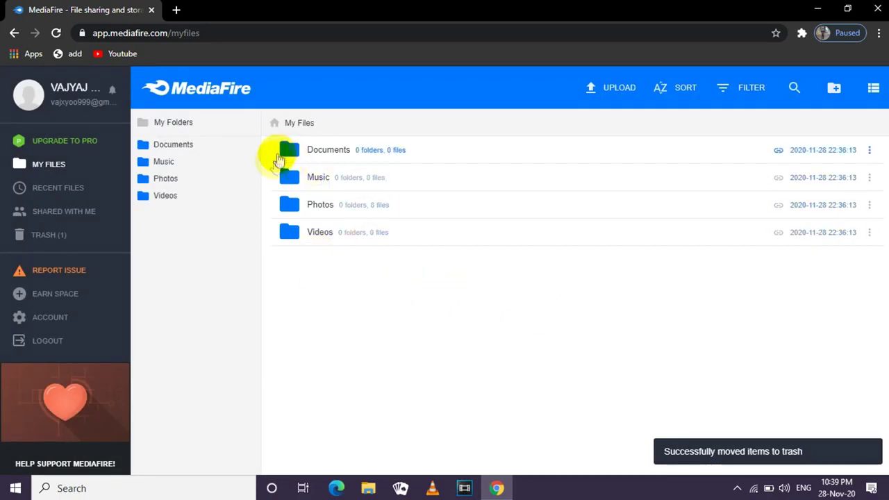
pyautogui.click(399, 276)
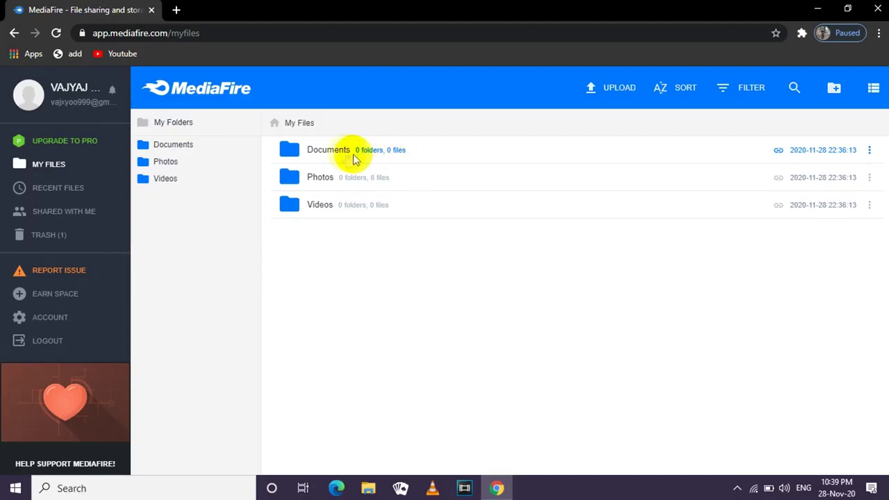
# Create a new folder named "kuv li music" in My Files.
pyautogui.click(836, 89)
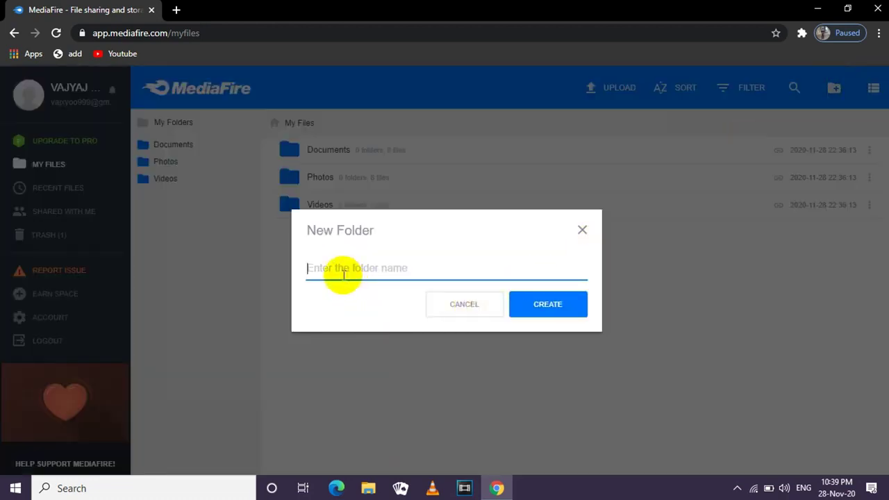
pyautogui.write('kuv li music')
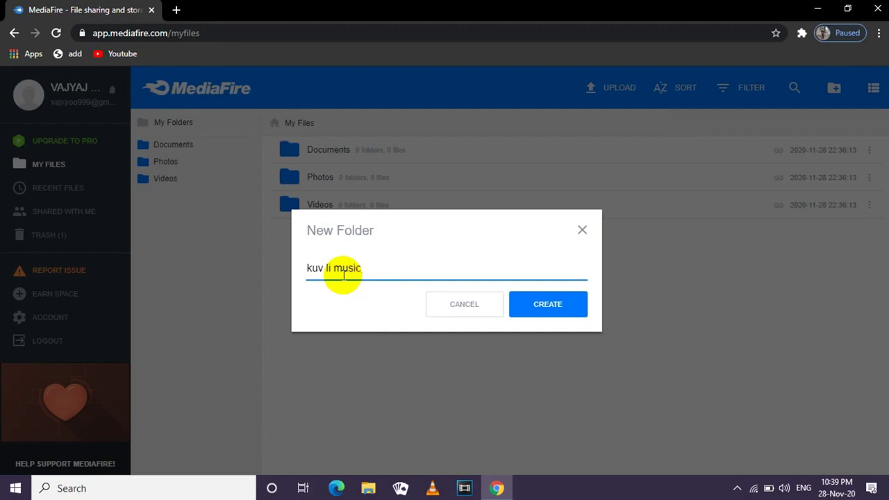
pyautogui.click(541, 306)
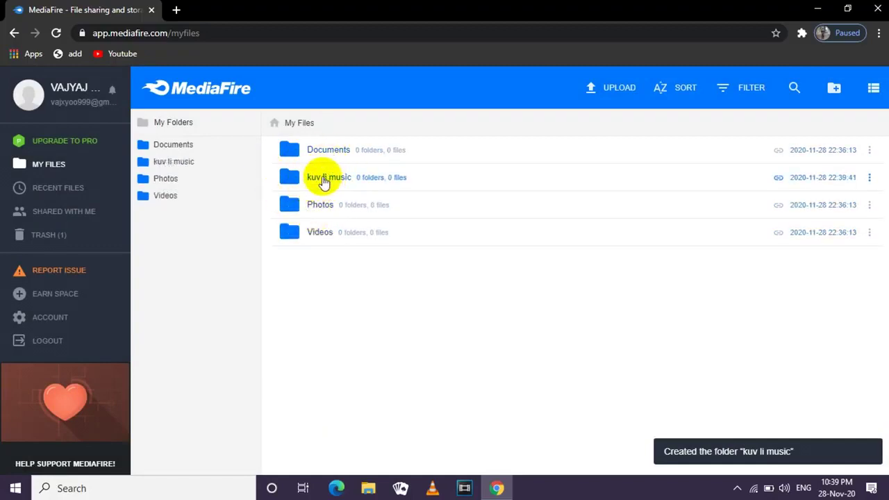
# Rename the Documents folder in My Files as "kuv cov ntawv" and save the new name.
pyautogui.rightClick(323, 150)
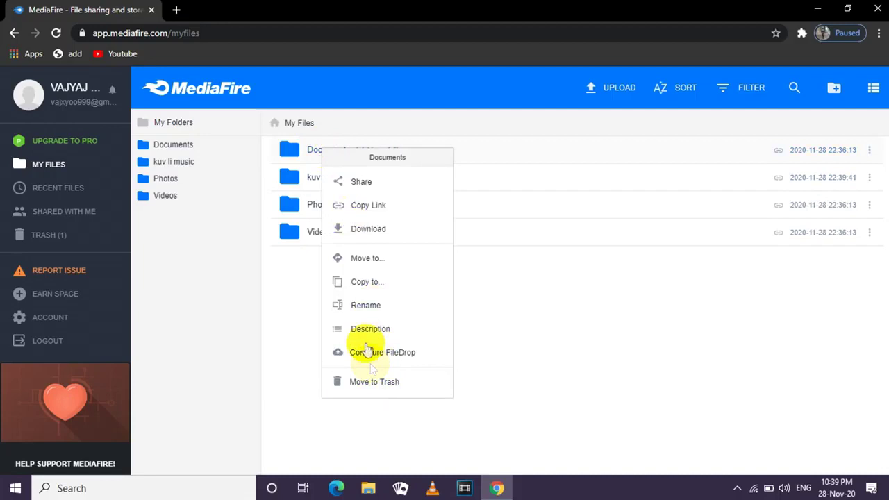
pyautogui.click(361, 311)
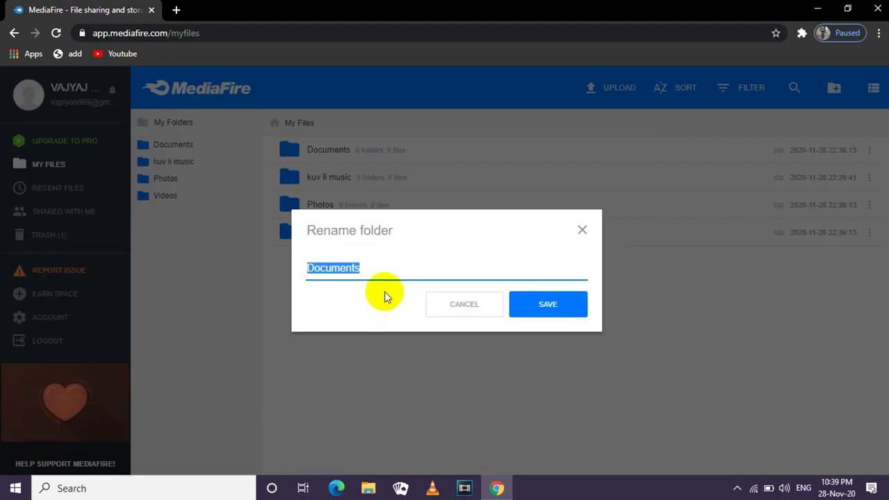
pyautogui.write('kuv cov ntawv')
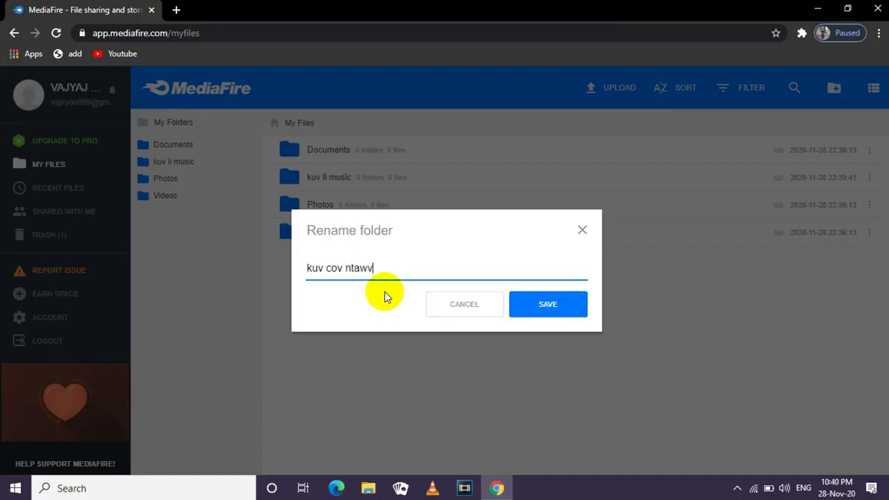
pyautogui.click(528, 305)
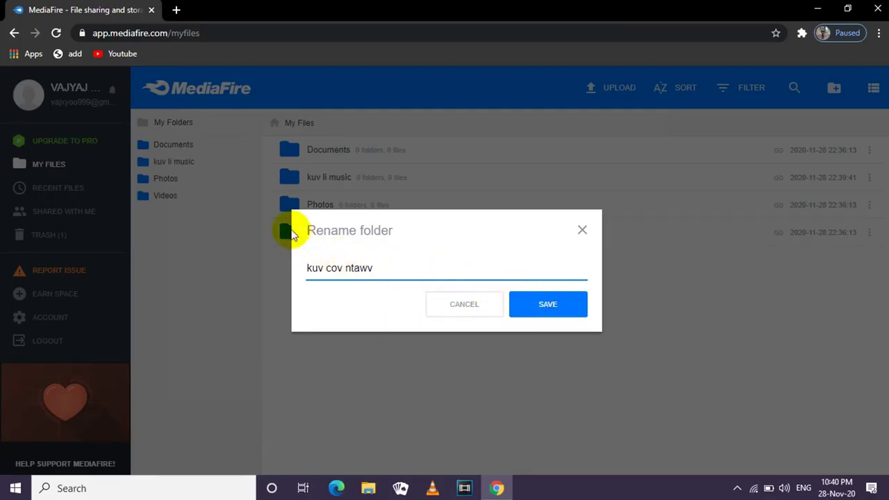
pyautogui.click(554, 307)
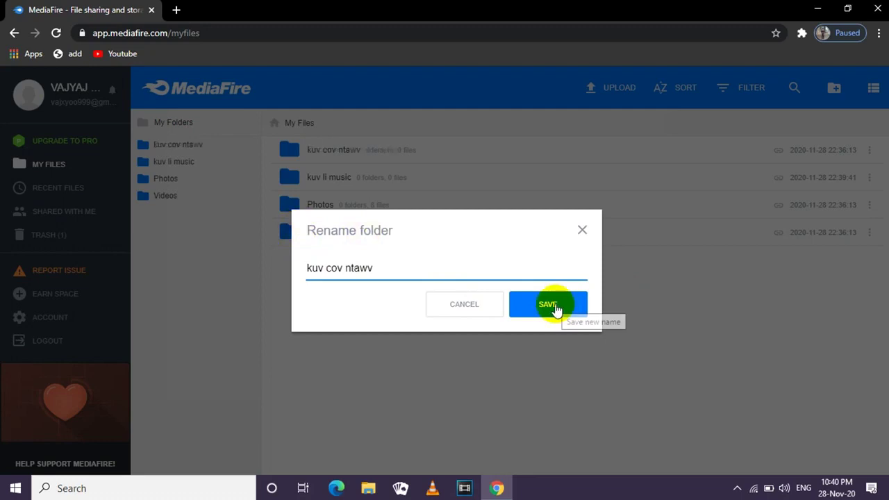
pyautogui.click(555, 306)
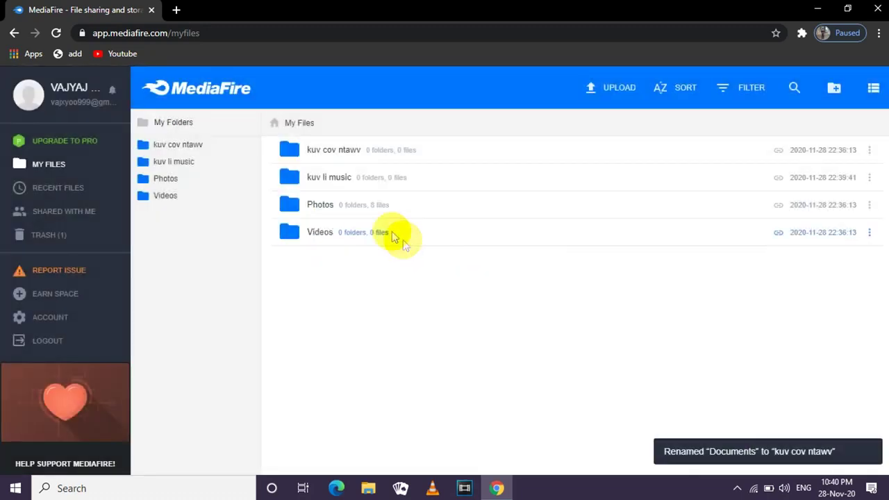
# Rename the Photos folder in My Files as "kuv cov duab".
pyautogui.rightClick(320, 203)
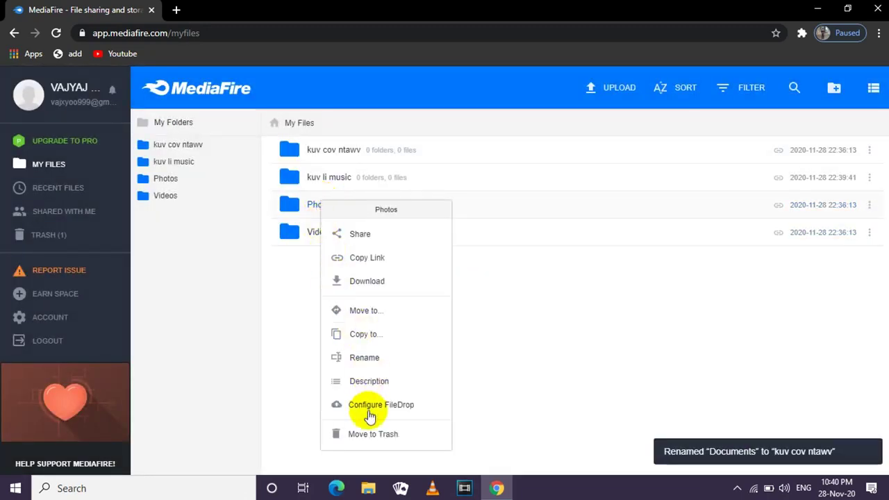
pyautogui.click(366, 358)
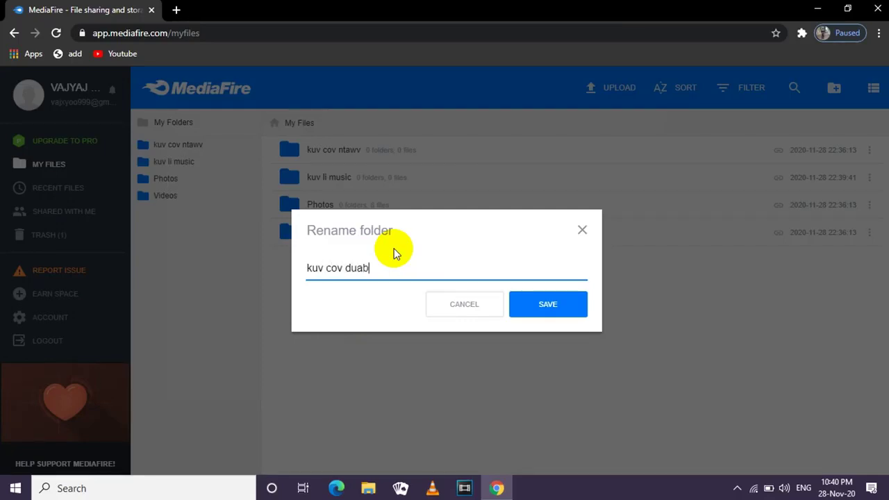
pyautogui.press('Return')
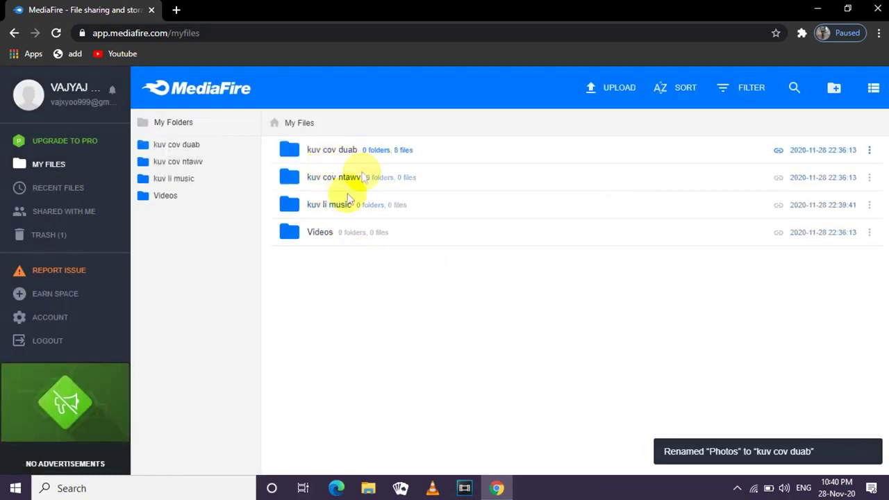
# Rename the Videos folder in My Files as "kuv cov Videos" and save the new name.
pyautogui.rightClick(321, 236)
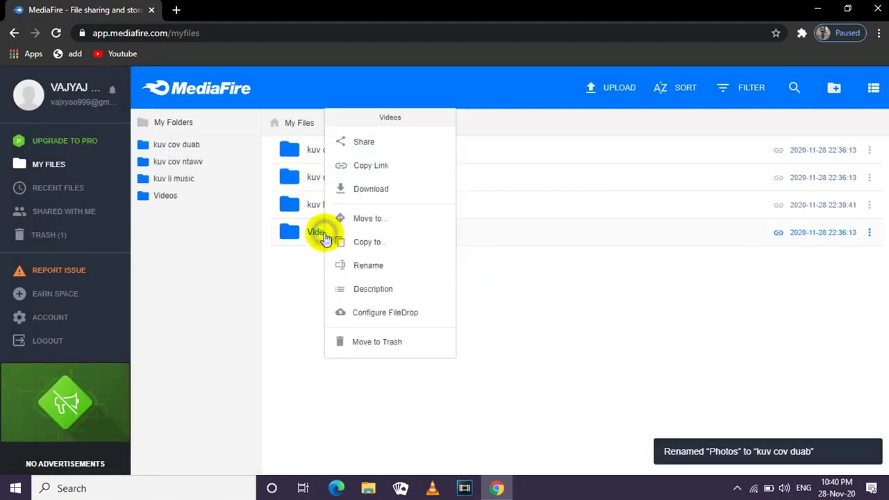
pyautogui.click(384, 268)
pyautogui.click(307, 268)
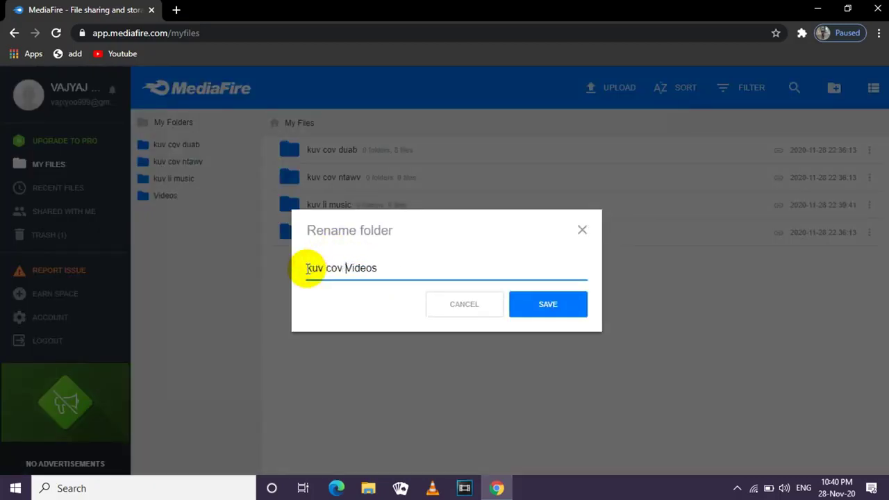
pyautogui.click(554, 311)
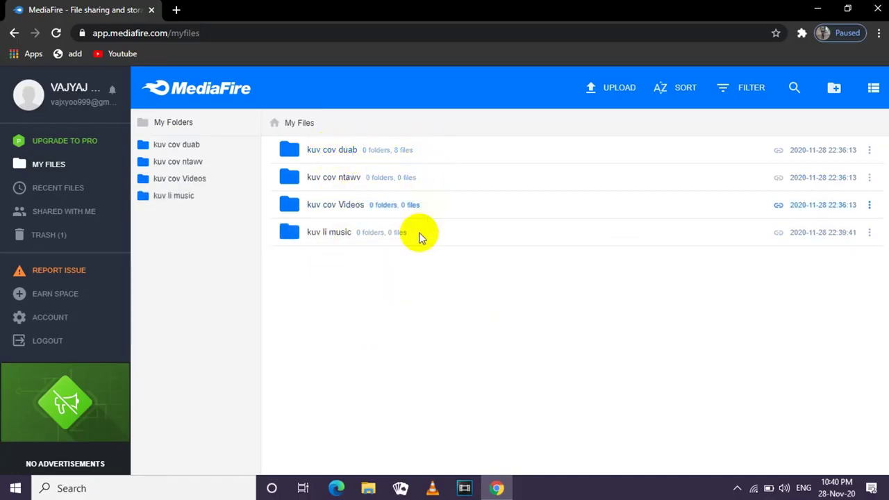
# Check the contents of the "kuv cov ntawv" folder and return to the top-level folder list.
pyautogui.click(334, 179)
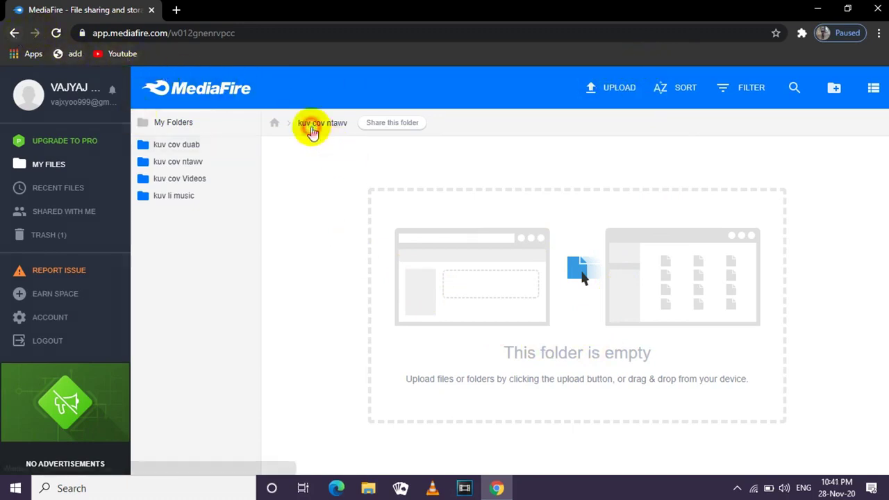
pyautogui.click(170, 123)
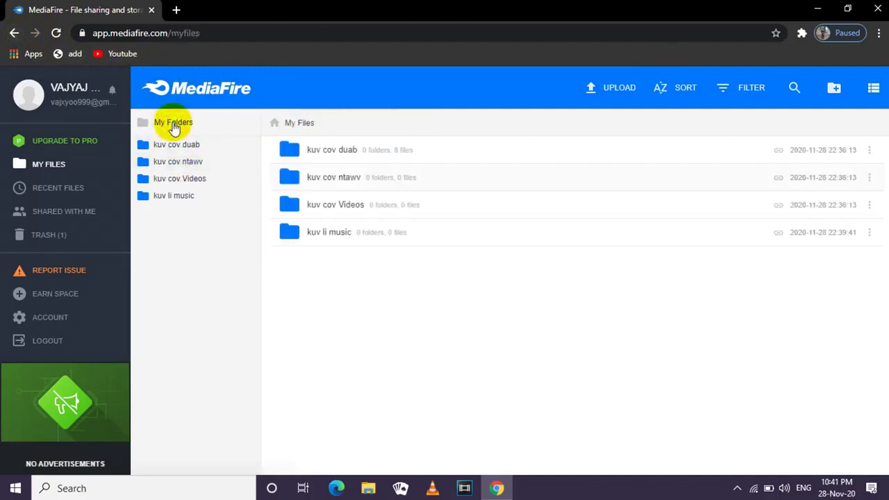
pyautogui.click(618, 89)
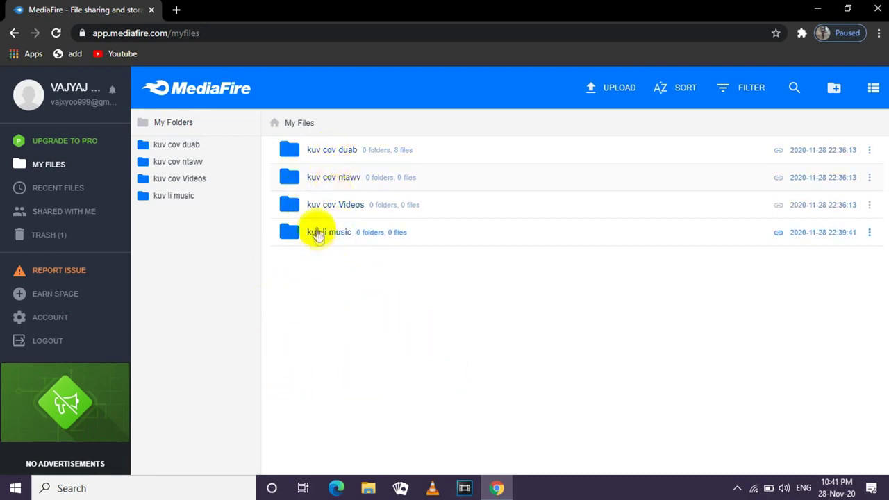
# Add the PowerPoint file Presentation1 from the computer's Documents folder to the upload list for the "kuv cov ntawv" folder.
pyautogui.click(335, 178)
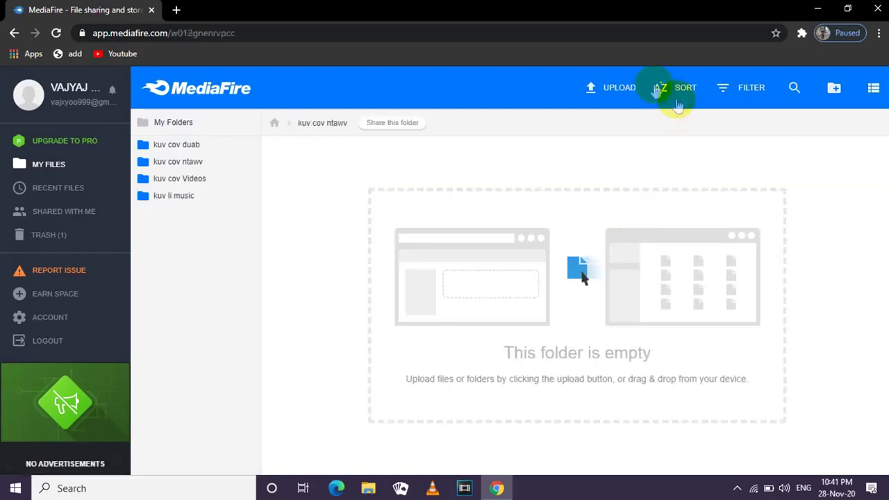
pyautogui.click(615, 91)
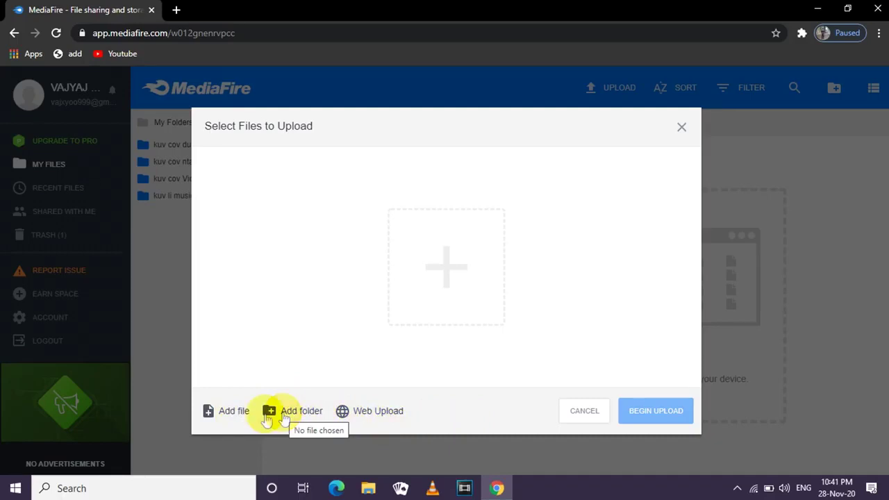
pyautogui.click(232, 415)
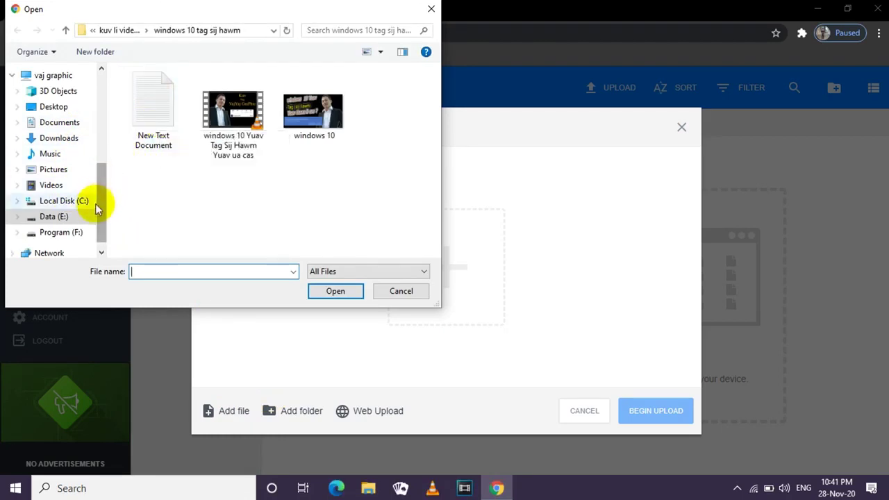
pyautogui.click(55, 217)
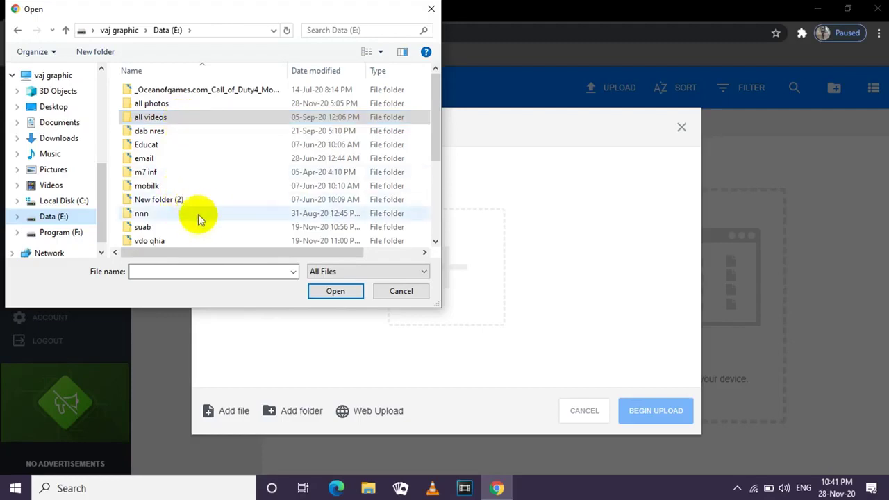
pyautogui.click(65, 123)
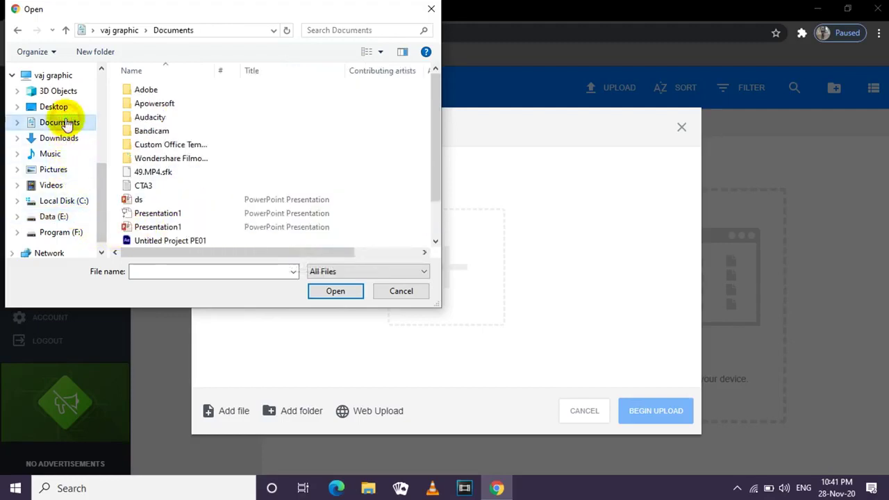
pyautogui.doubleClick(165, 227)
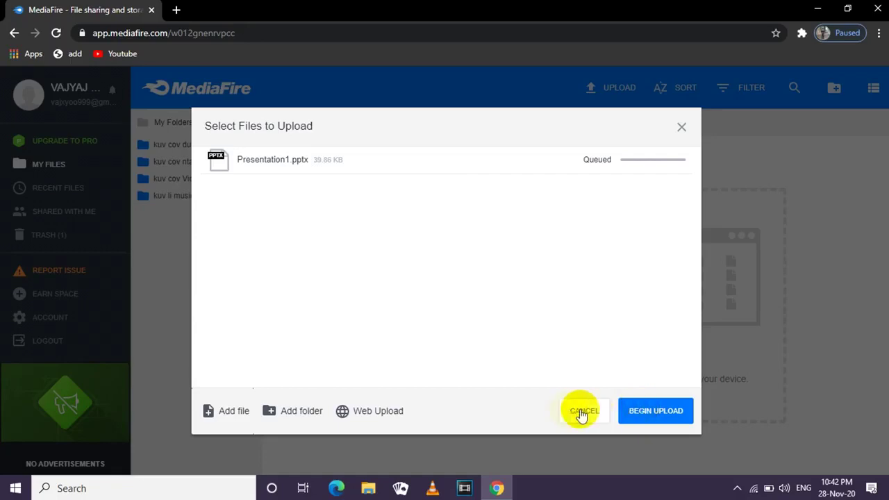
# Upload the queued Presentation1.pptx and return to the top-level folder list.
pyautogui.click(657, 417)
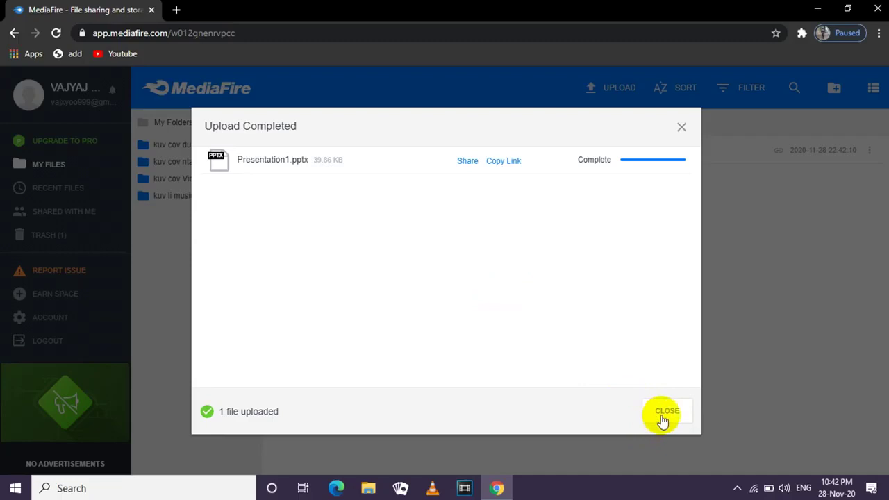
pyautogui.click(665, 413)
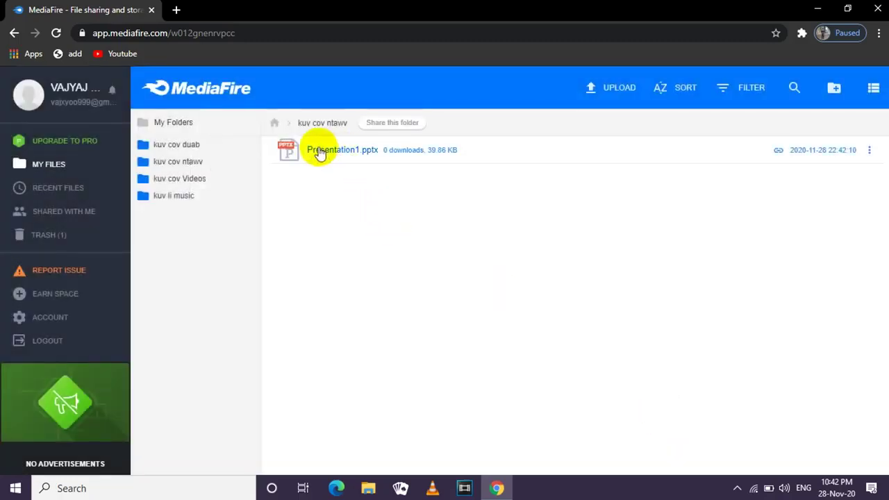
pyautogui.click(397, 262)
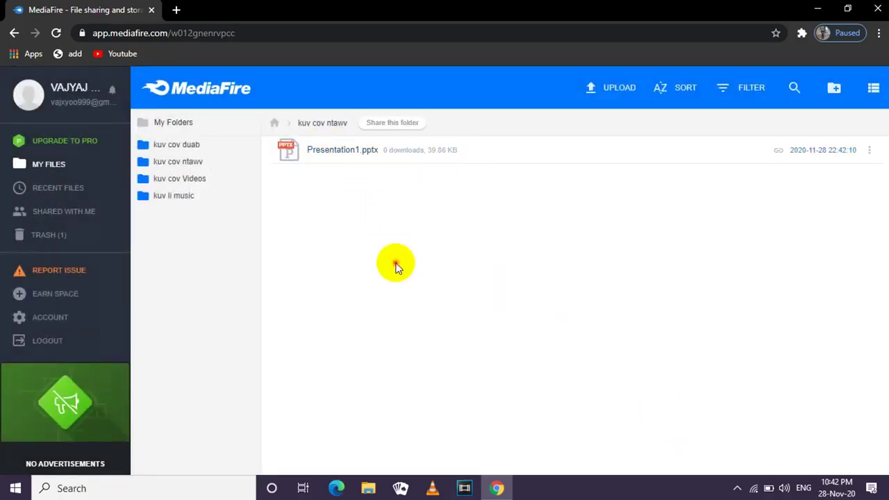
pyautogui.click(172, 128)
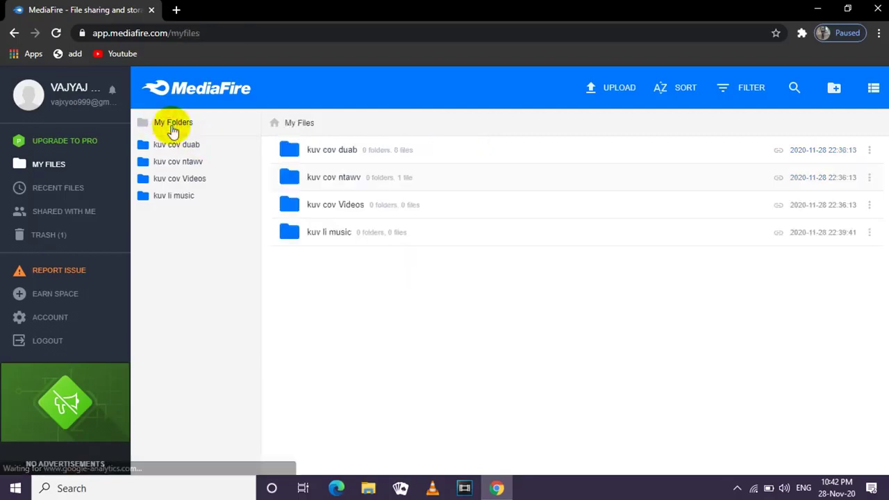